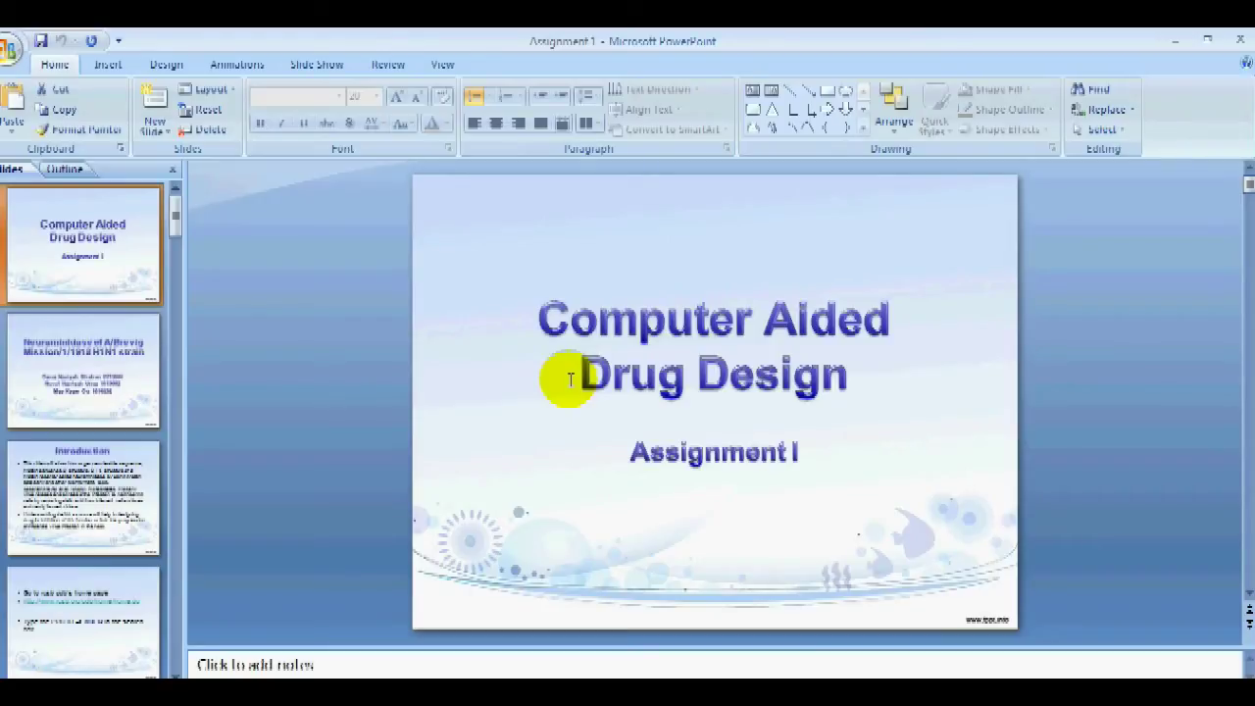
Step: Show slide 2, the title slide on neuraminidase of the 1918 H1N1 strain
{"action": "left_click", "coordinate": [150, 389]}
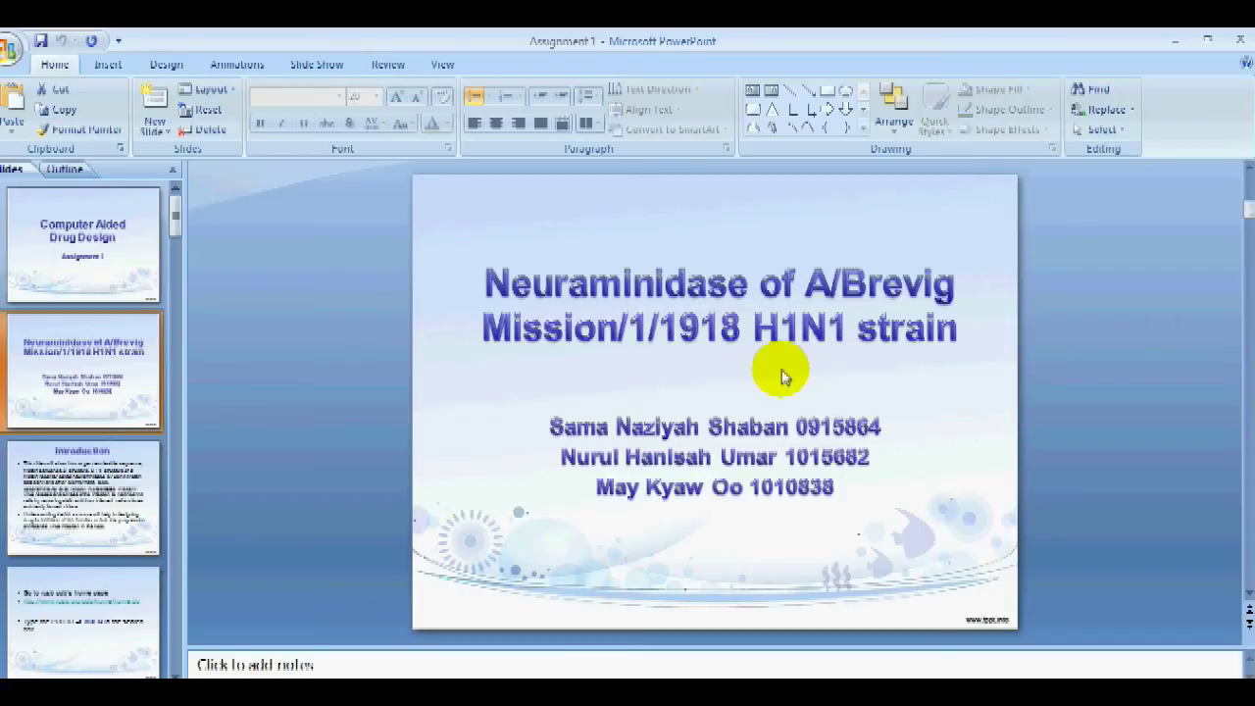
Step: Show slide 3, the Introduction slide on neuraminidase's role and the video's aims
{"action": "left_click", "coordinate": [104, 506]}
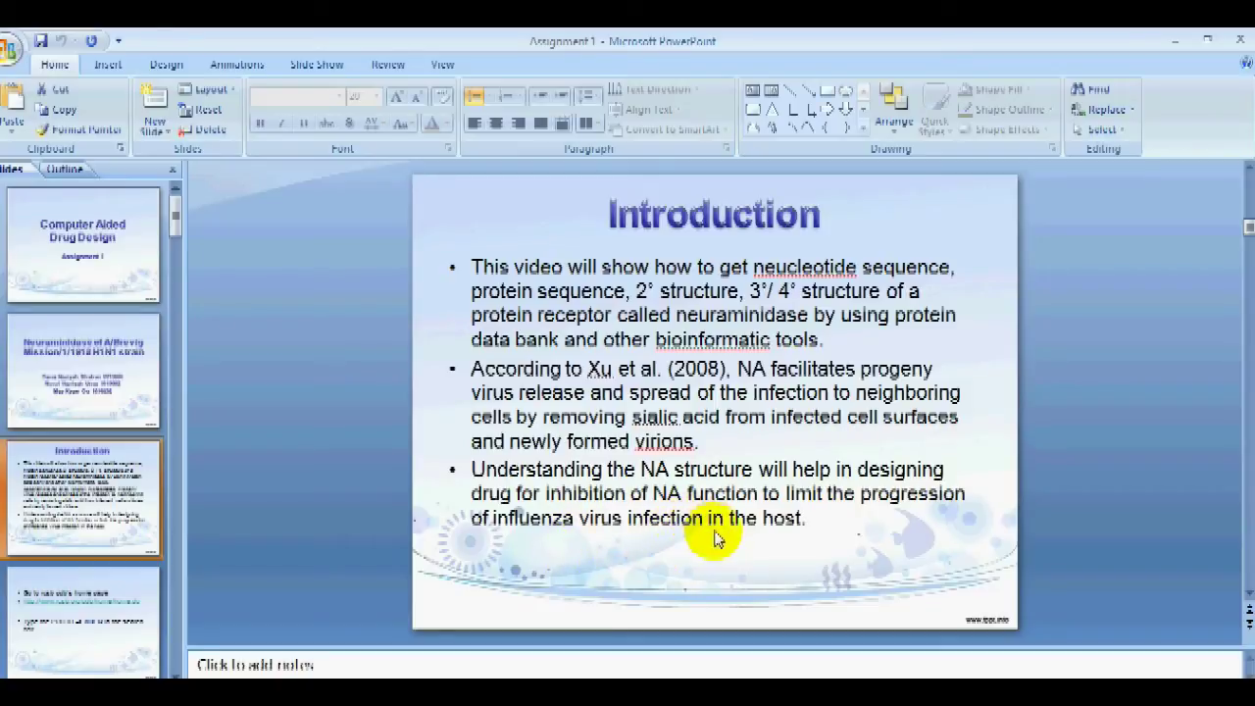
Step: Display slide 4 about finding 3BEQ on RCSB PDB
{"action": "left_click", "coordinate": [39, 649]}
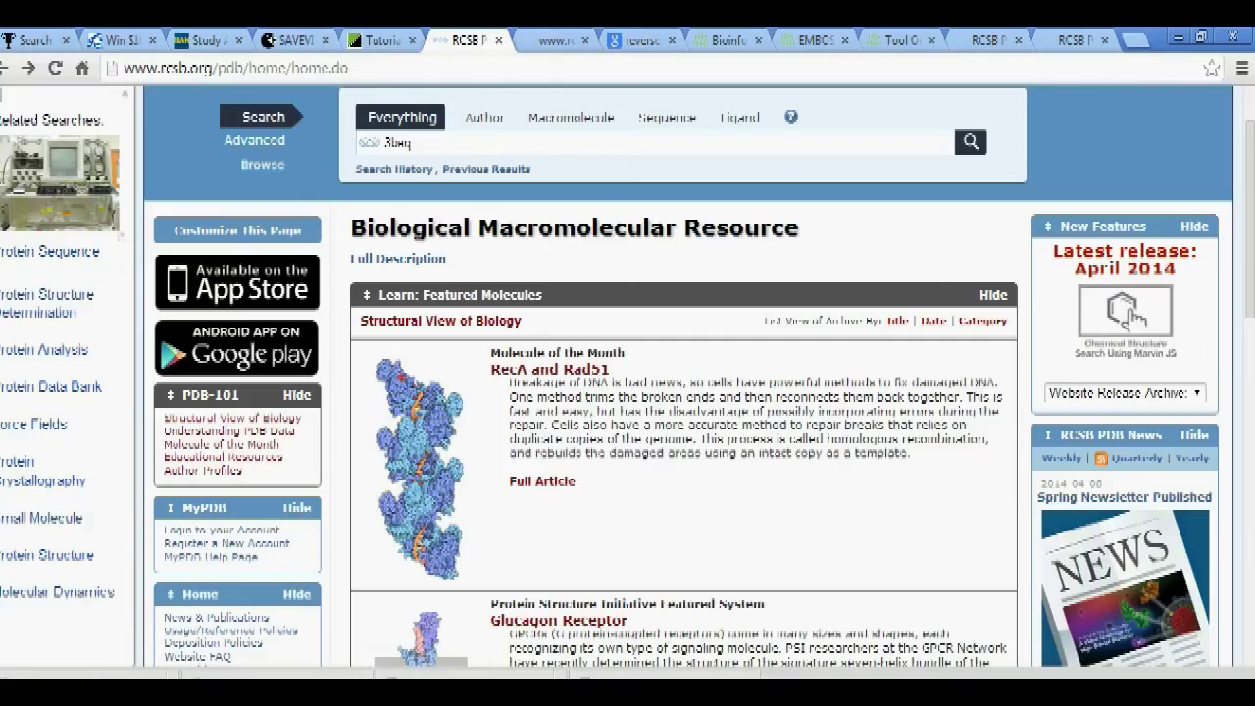
Step: Search RCSB PDB for entry 3BEQ and open its structure summary page
{"action": "scroll", "coordinate": [490, 215], "scroll_direction": "up", "scroll_amount": 1}
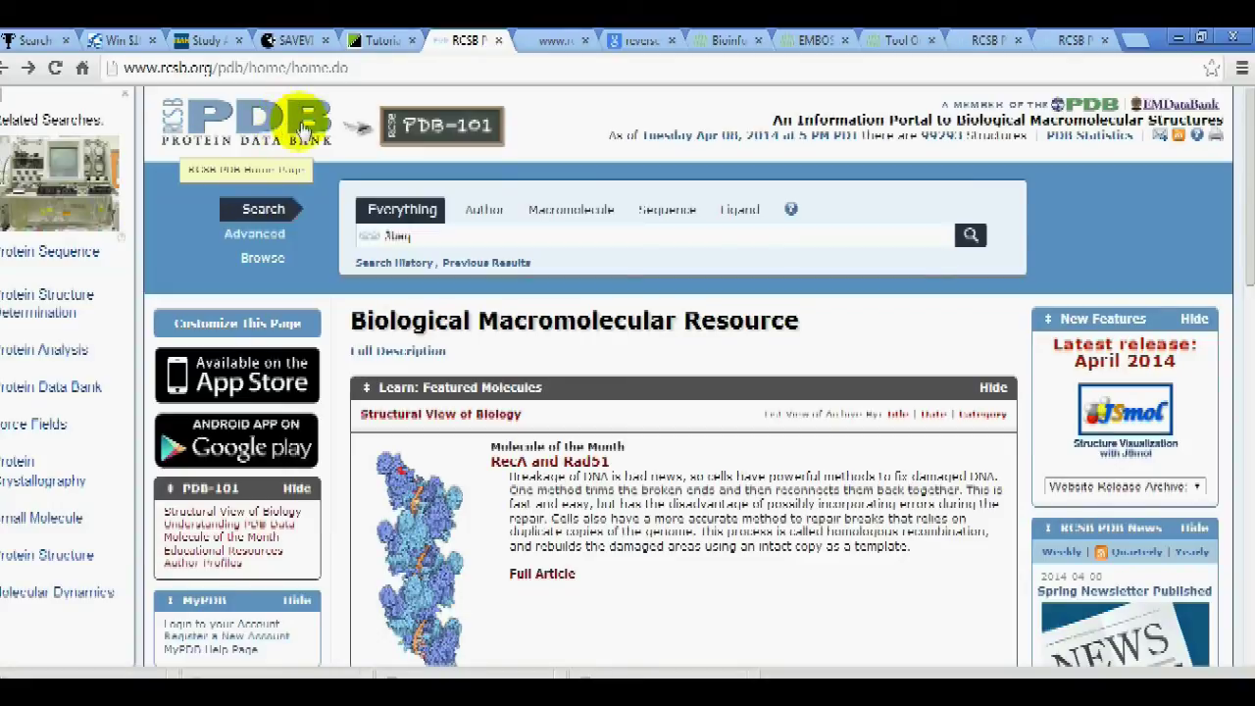
{"action": "left_click", "coordinate": [468, 227]}
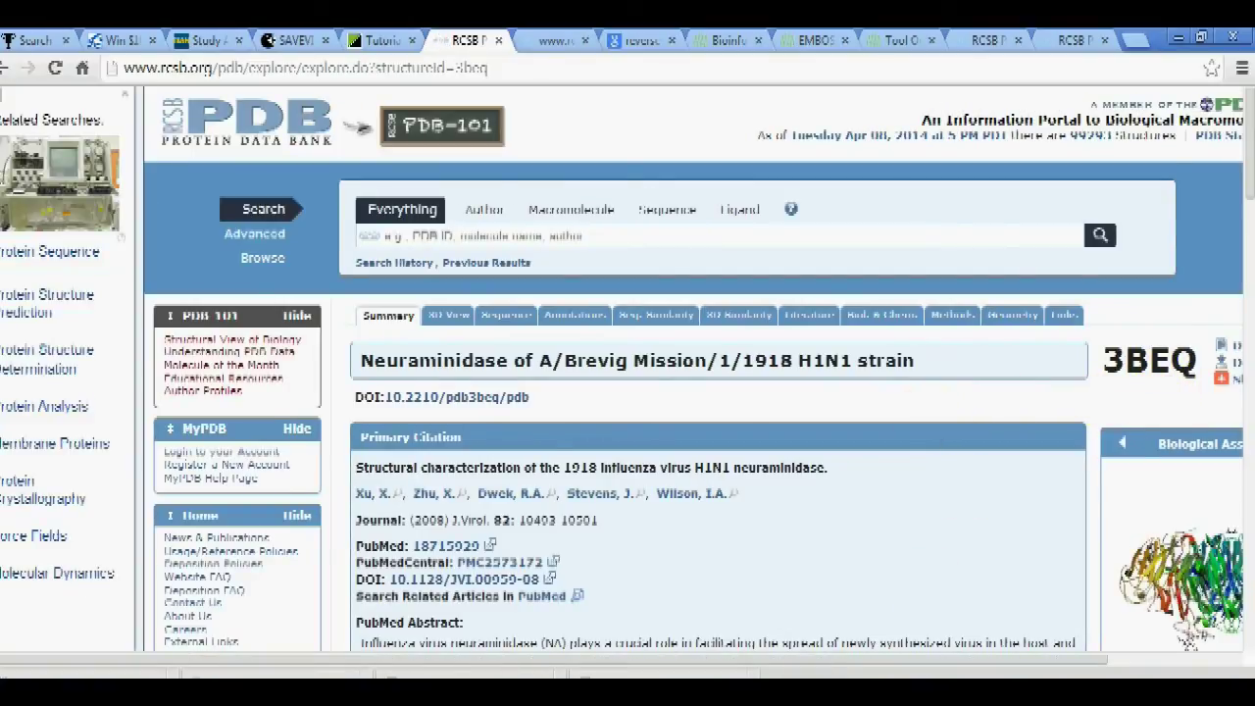
Step: Open 3BEQ's FASTA sequence file for chains A and B in a new browser tab
{"action": "left_click_drag", "start_coordinate": [429, 664], "coordinate": [552, 666]}
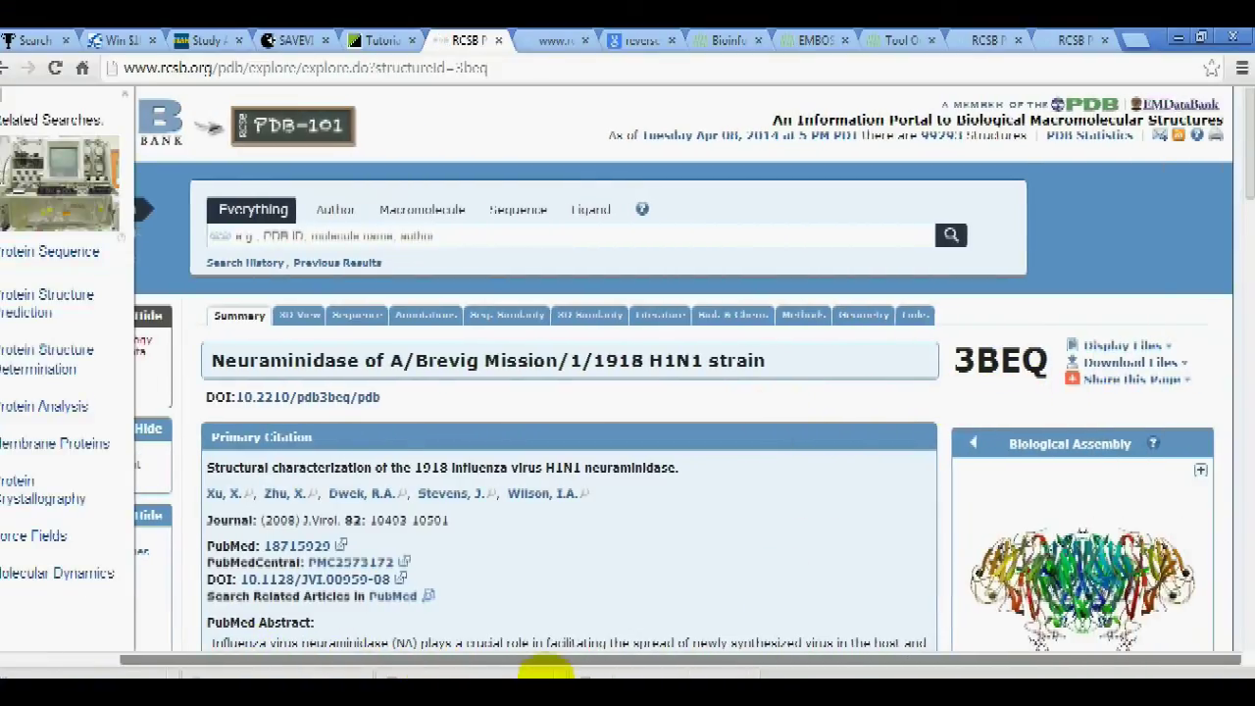
{"action": "left_click", "coordinate": [1172, 345]}
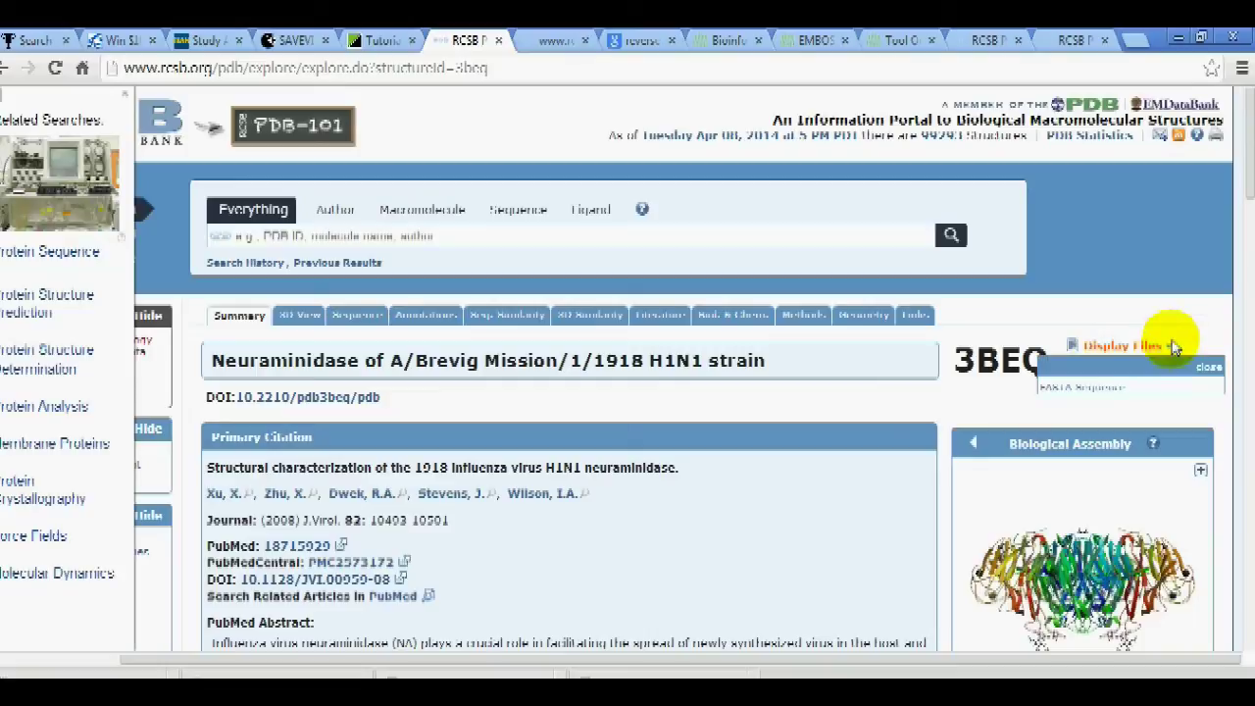
{"action": "right_click", "coordinate": [1108, 392]}
{"action": "left_click", "coordinate": [1108, 401]}
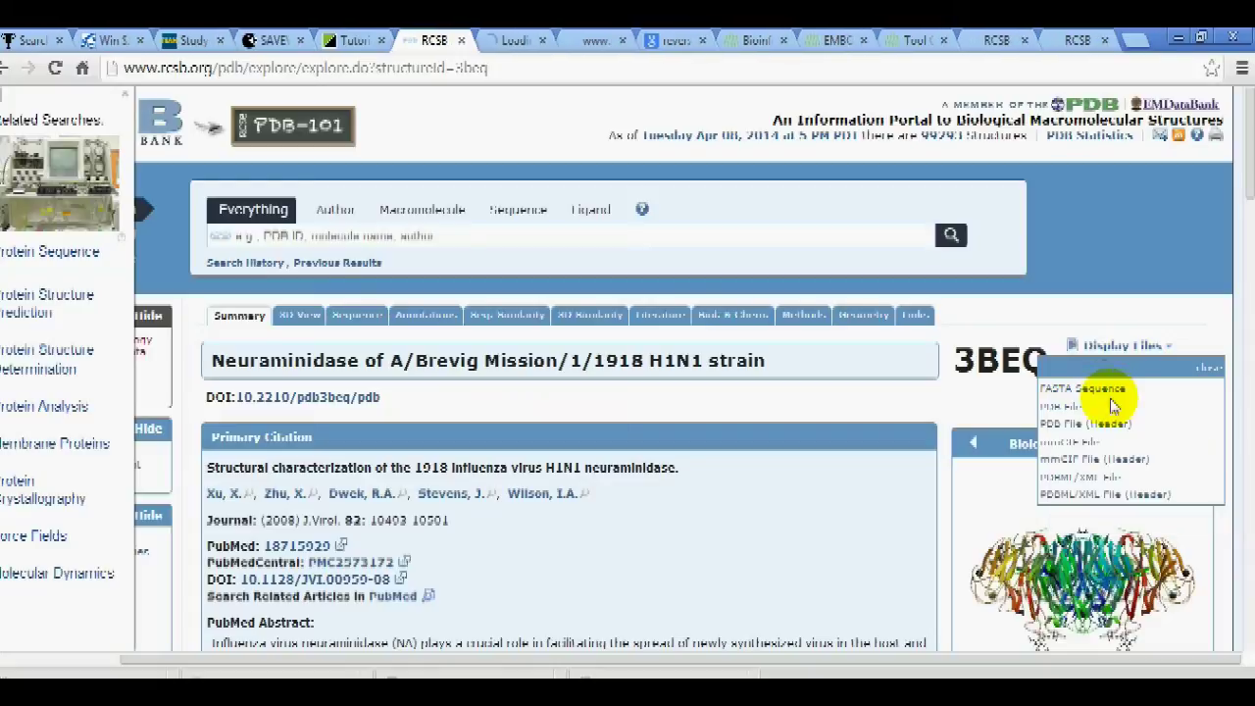
{"action": "left_click", "coordinate": [500, 39]}
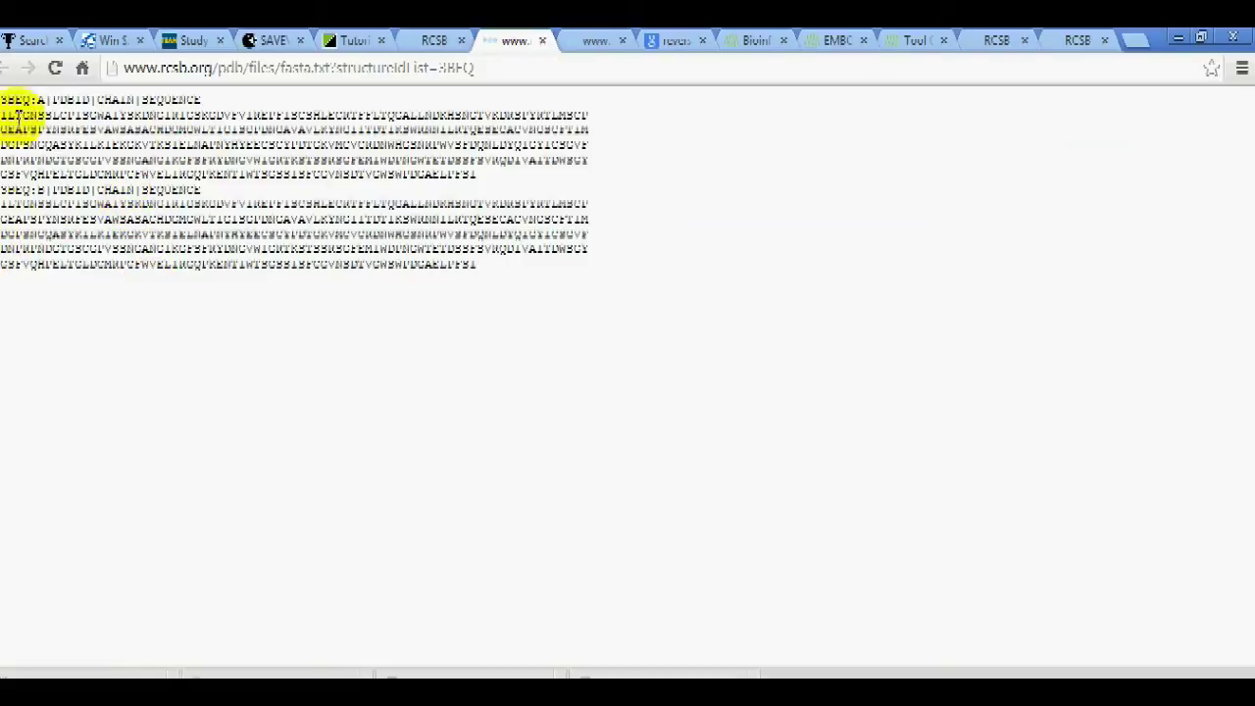
Step: Check the Protein Sequence slide in PowerPoint, then return to the FASTA page
{"action": "left_click_drag", "start_coordinate": [30, 99], "coordinate": [66, 117]}
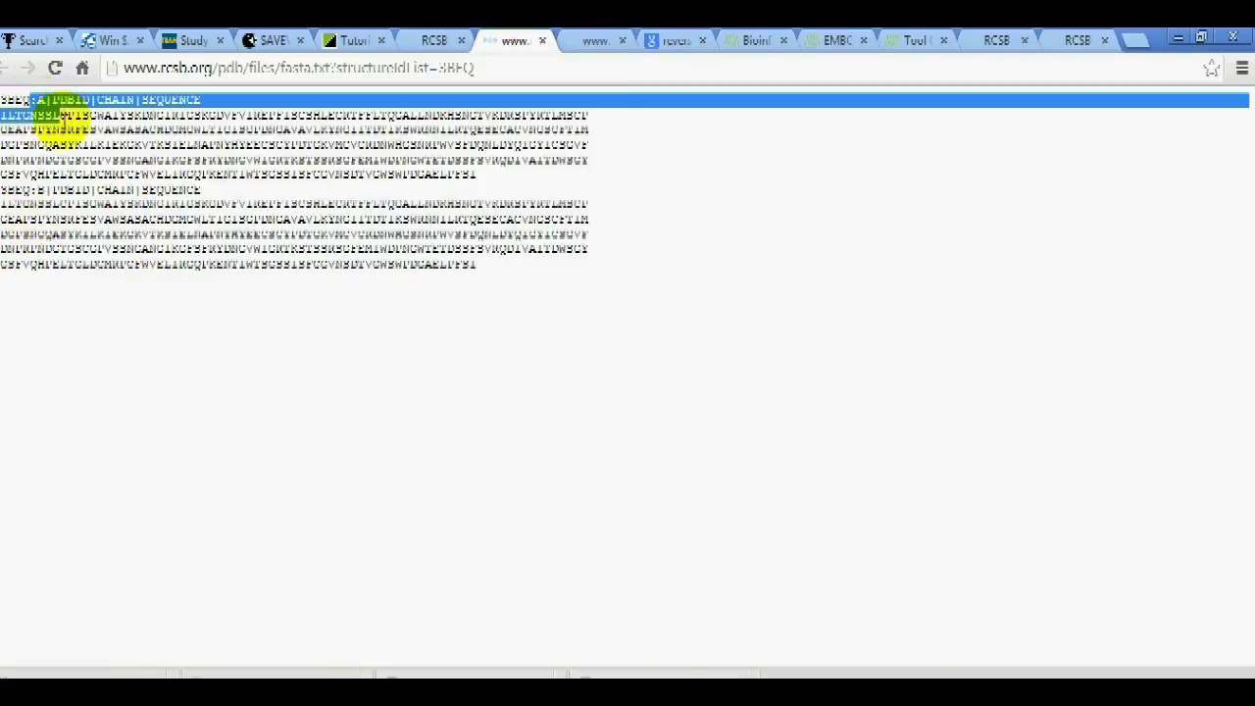
{"action": "left_click", "coordinate": [64, 120]}
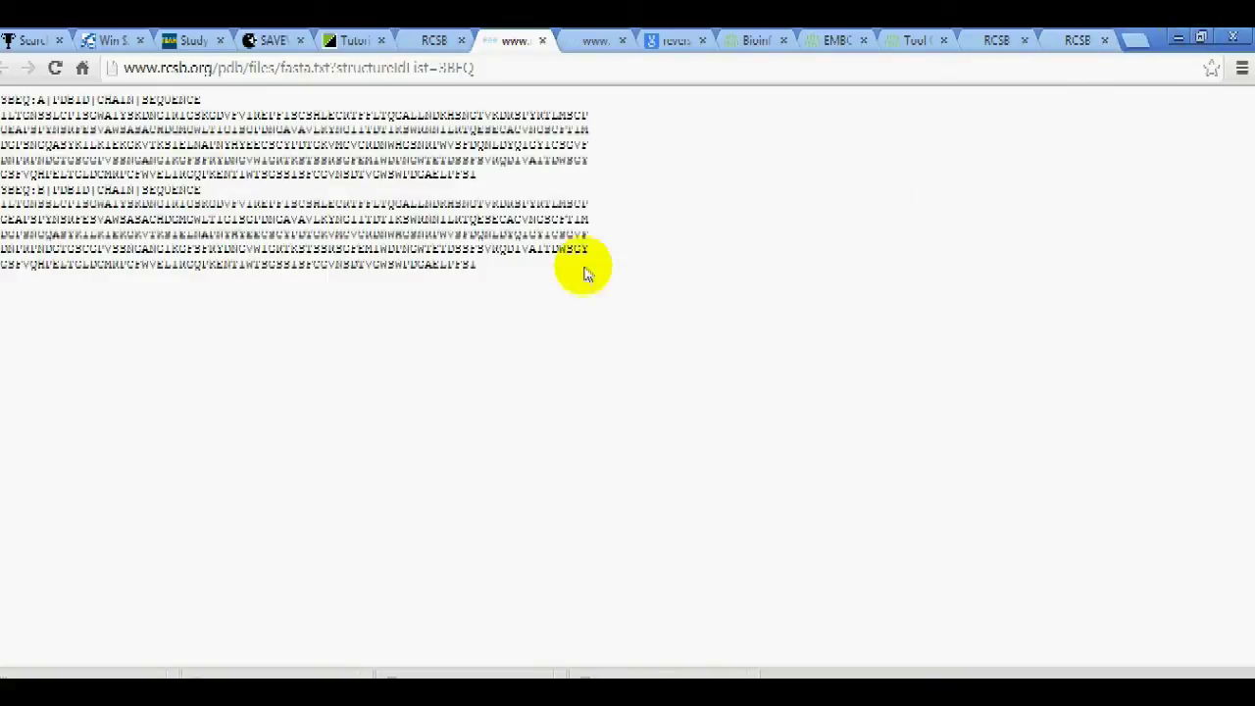
{"action": "key", "text": "alt+Tab"}
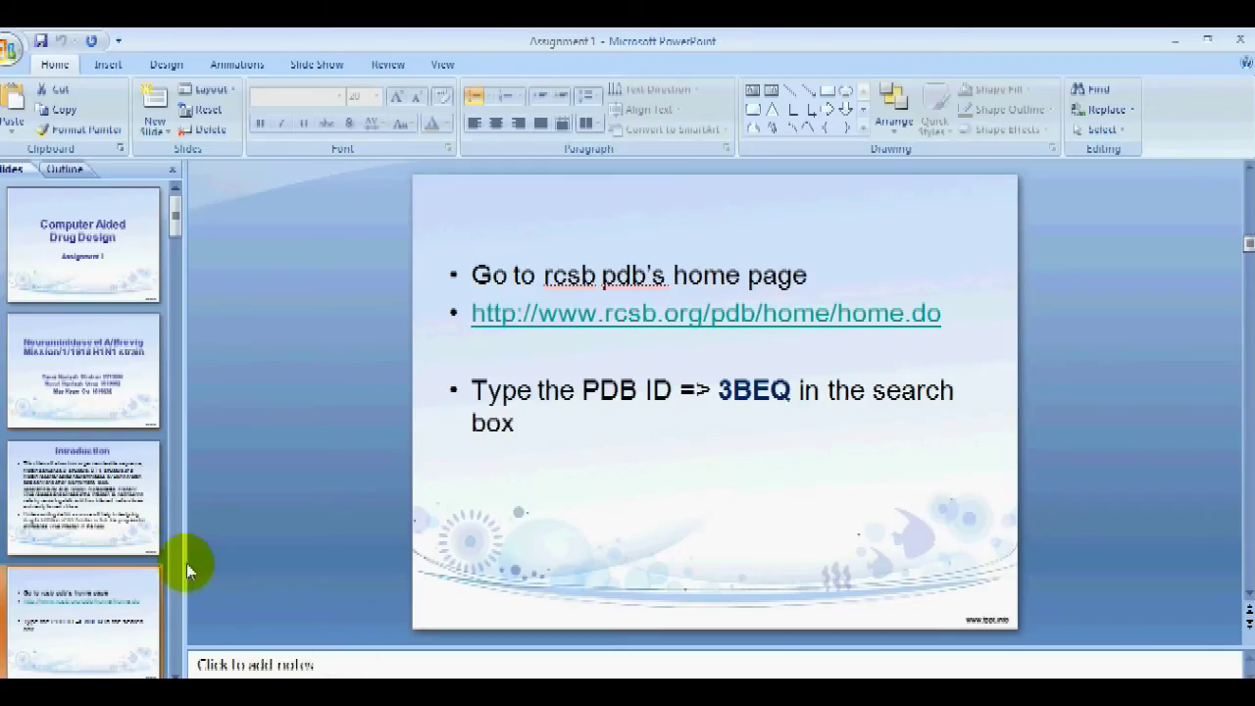
{"action": "scroll", "coordinate": [106, 547], "scroll_direction": "down", "scroll_amount": 1}
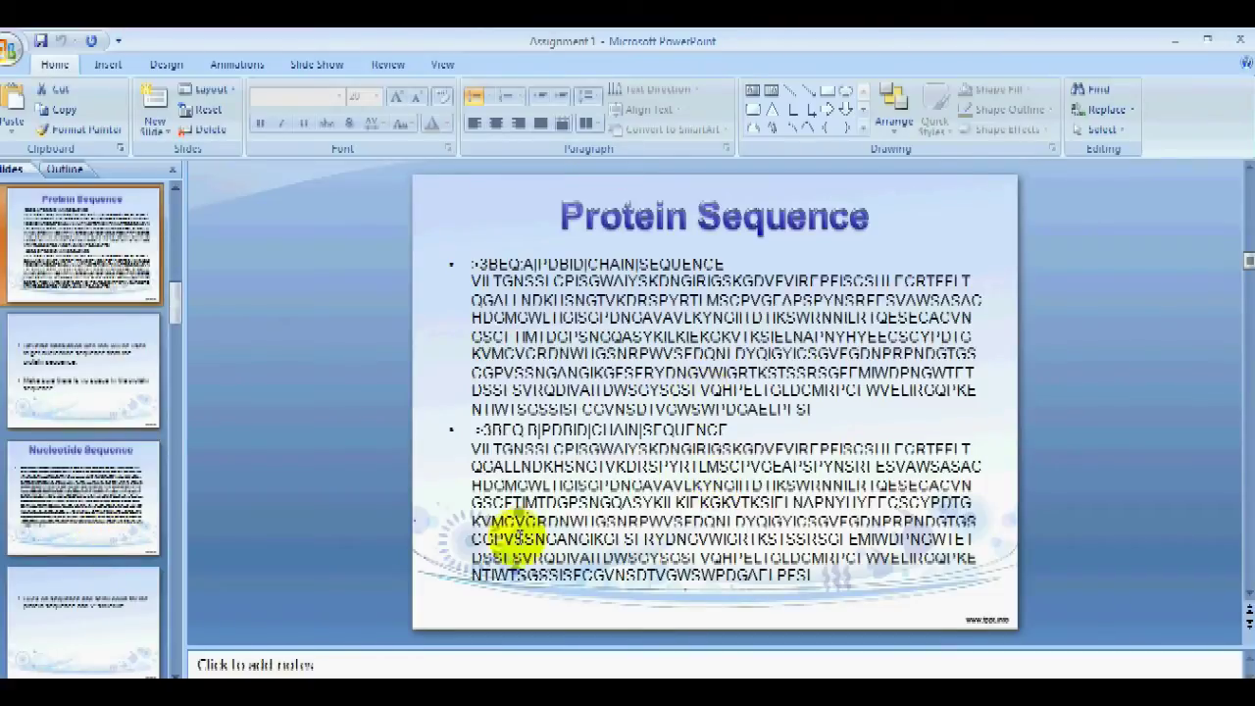
{"action": "key", "text": "alt+Tab"}
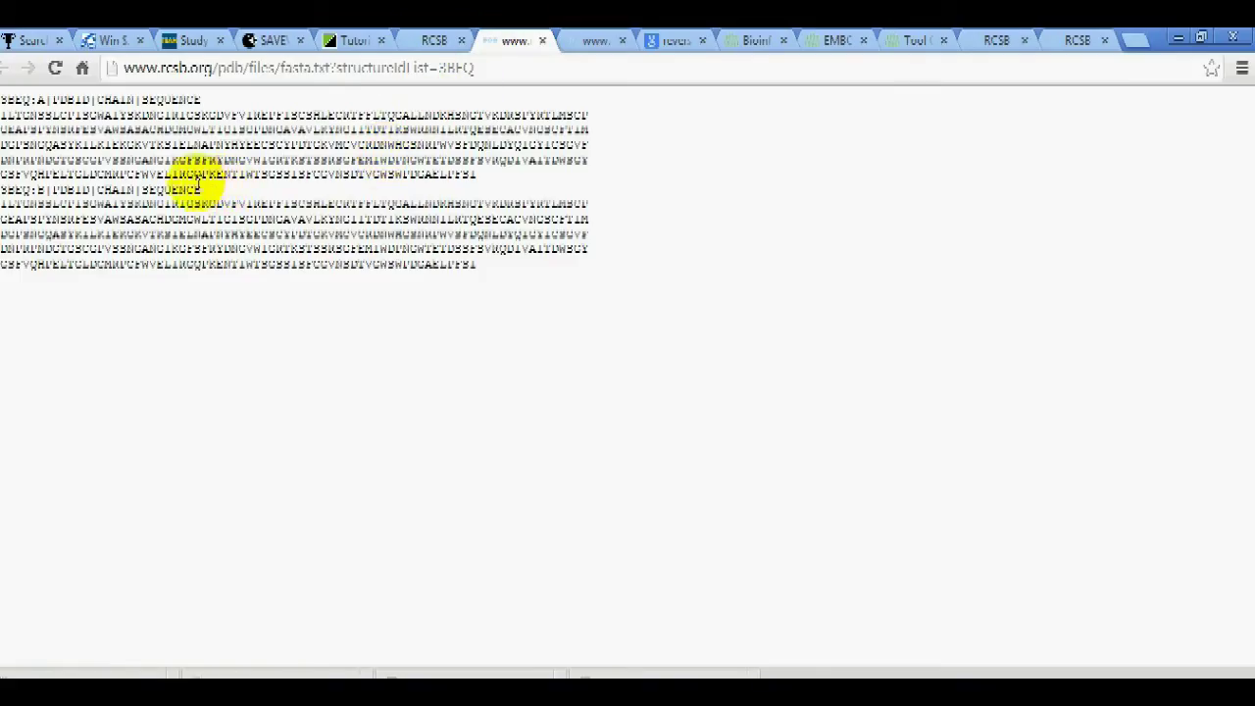
Step: Copy the chain A amino-acid sequence from the 3BEQ FASTA page
{"action": "left_click_drag", "start_coordinate": [196, 189], "coordinate": [4, 115]}
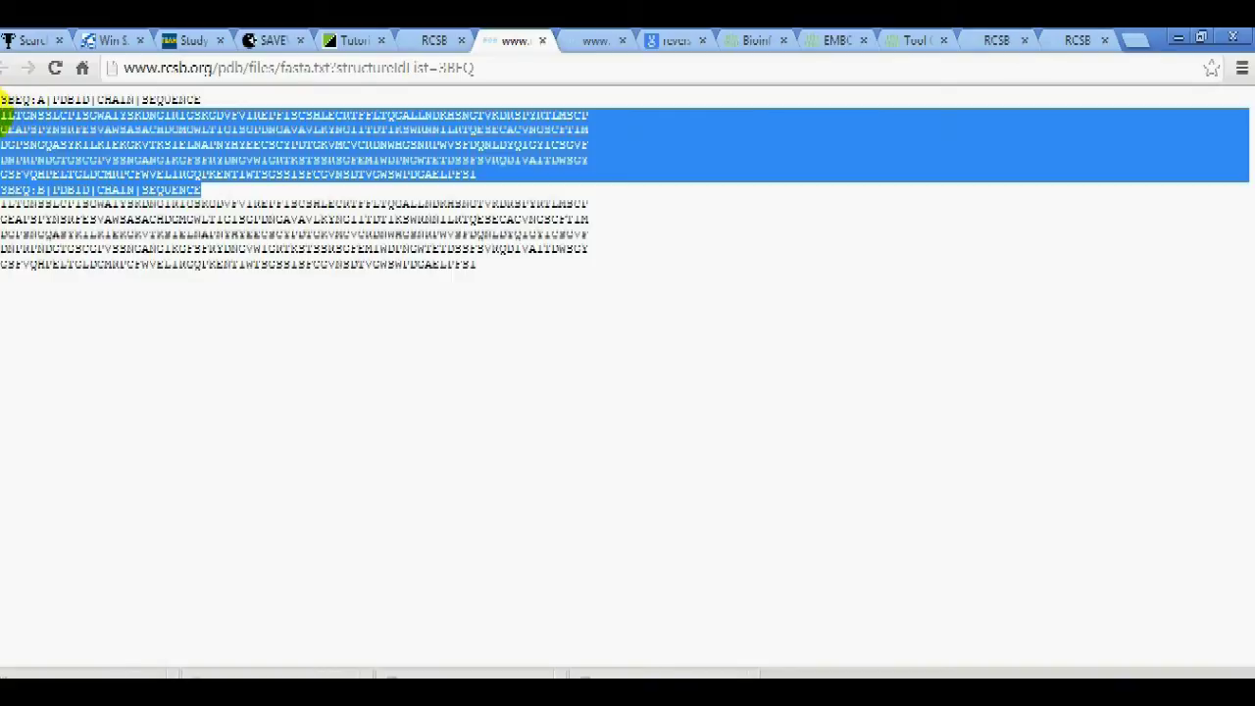
{"action": "right_click", "coordinate": [51, 130]}
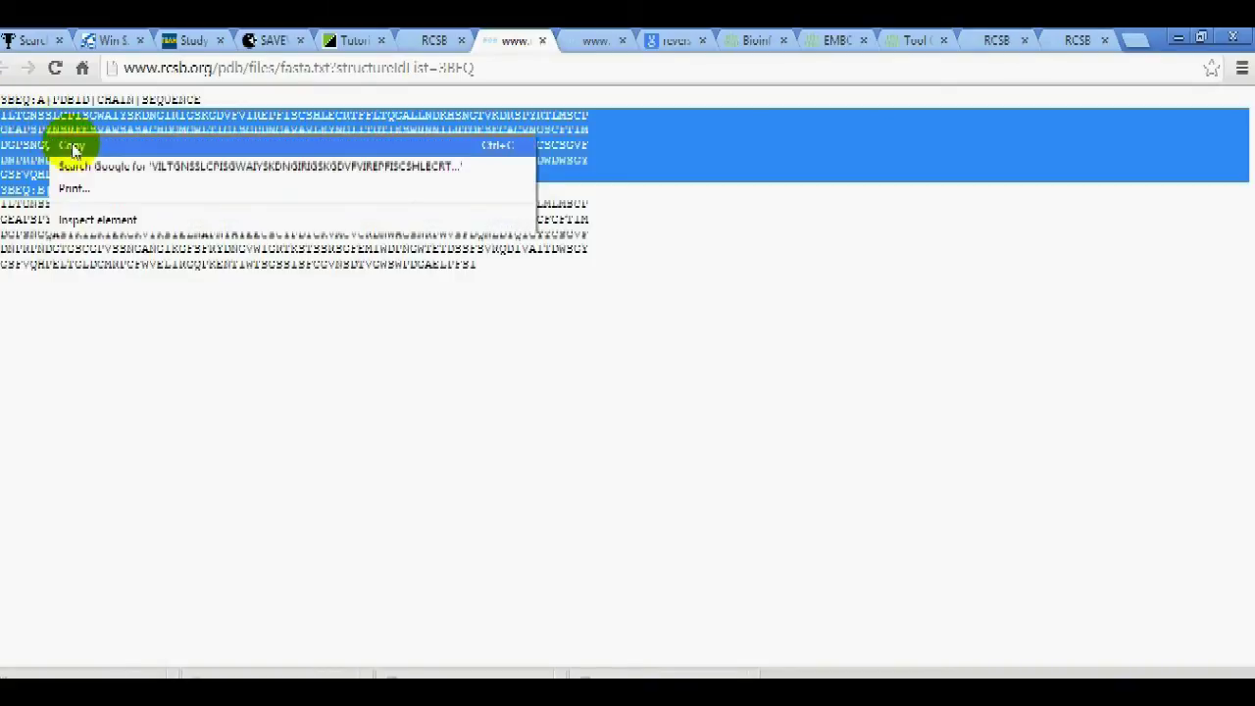
{"action": "left_click", "coordinate": [77, 149]}
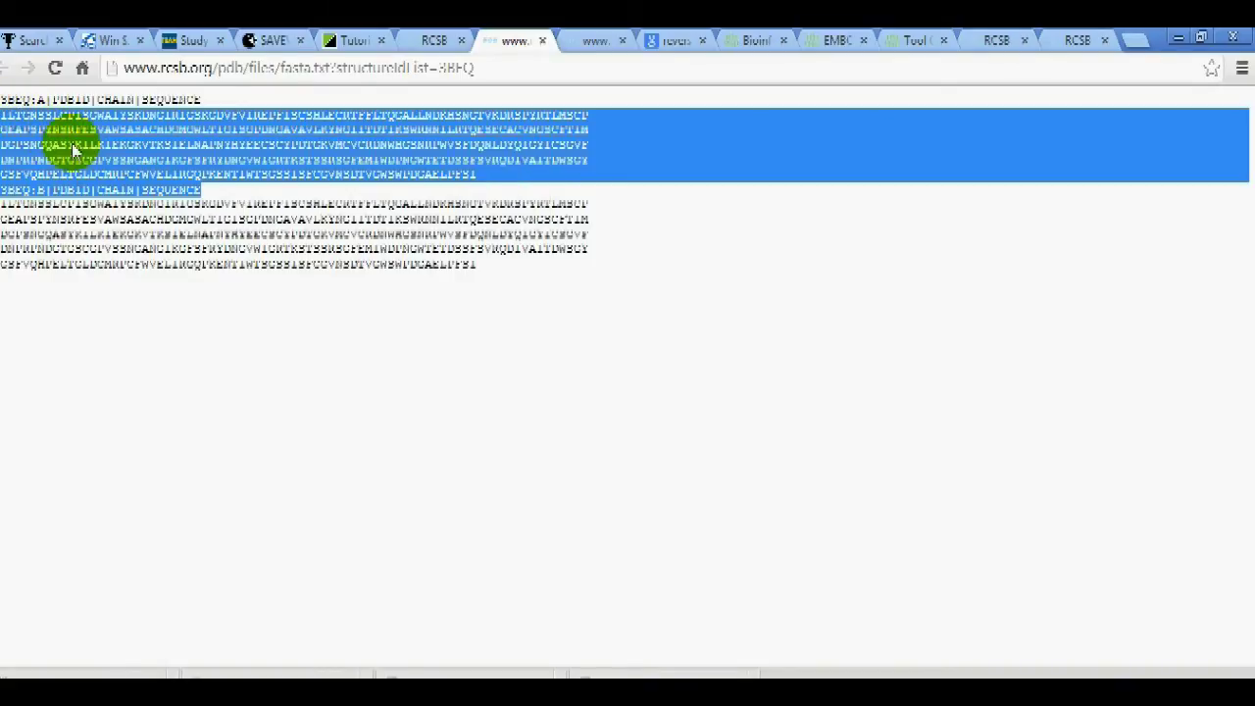
{"action": "left_click", "coordinate": [580, 39]}
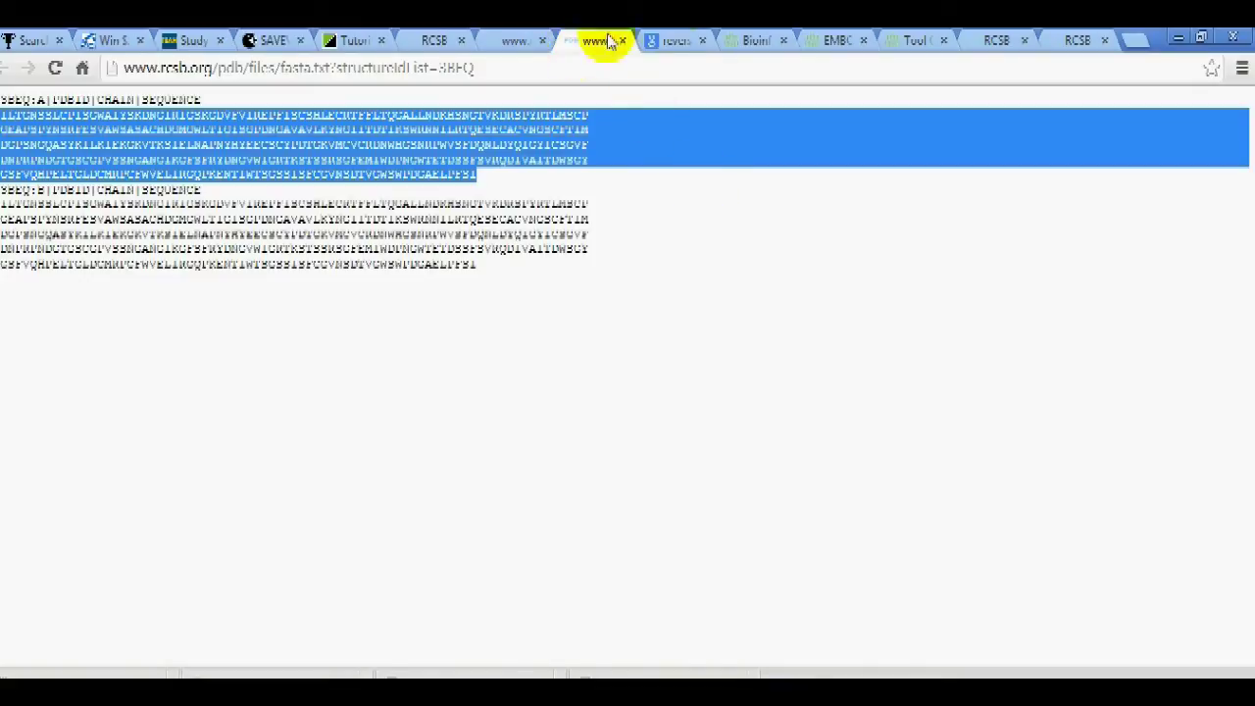
Step: Review the Google 'reverse translation' results and go to the EMBL-EBI translation tools page
{"action": "left_click", "coordinate": [670, 39]}
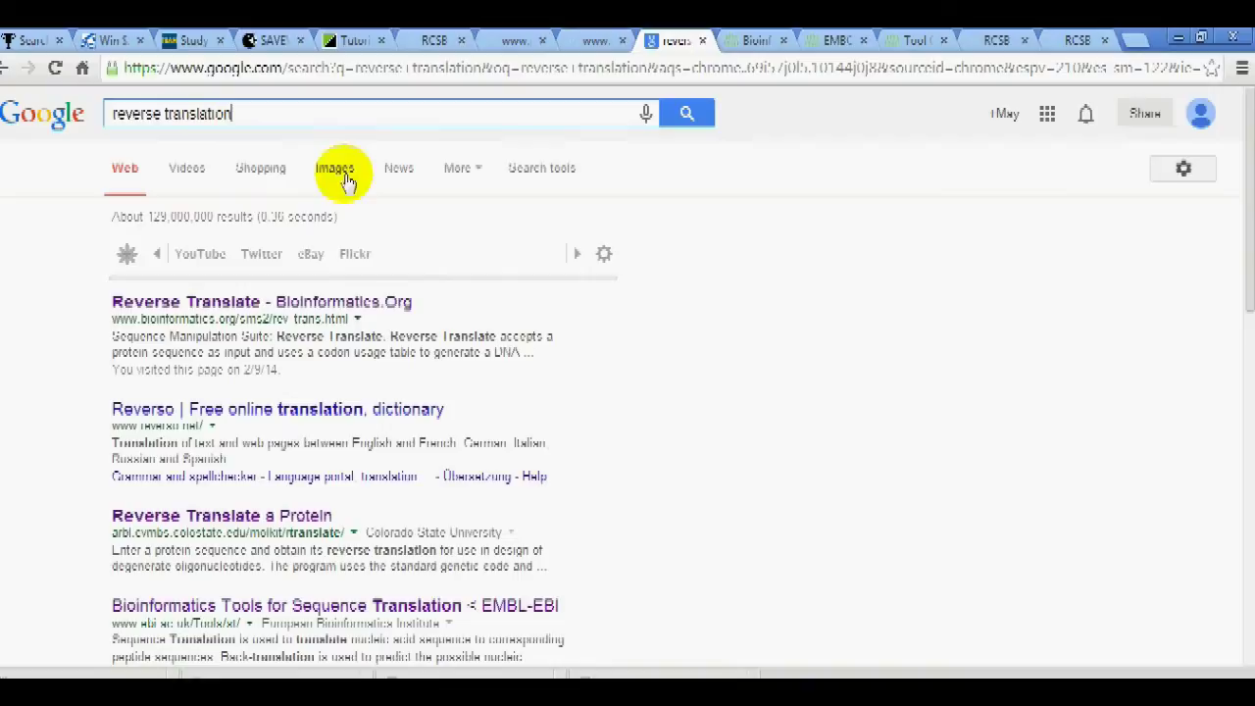
{"action": "scroll", "coordinate": [310, 515], "scroll_direction": "down", "scroll_amount": 1}
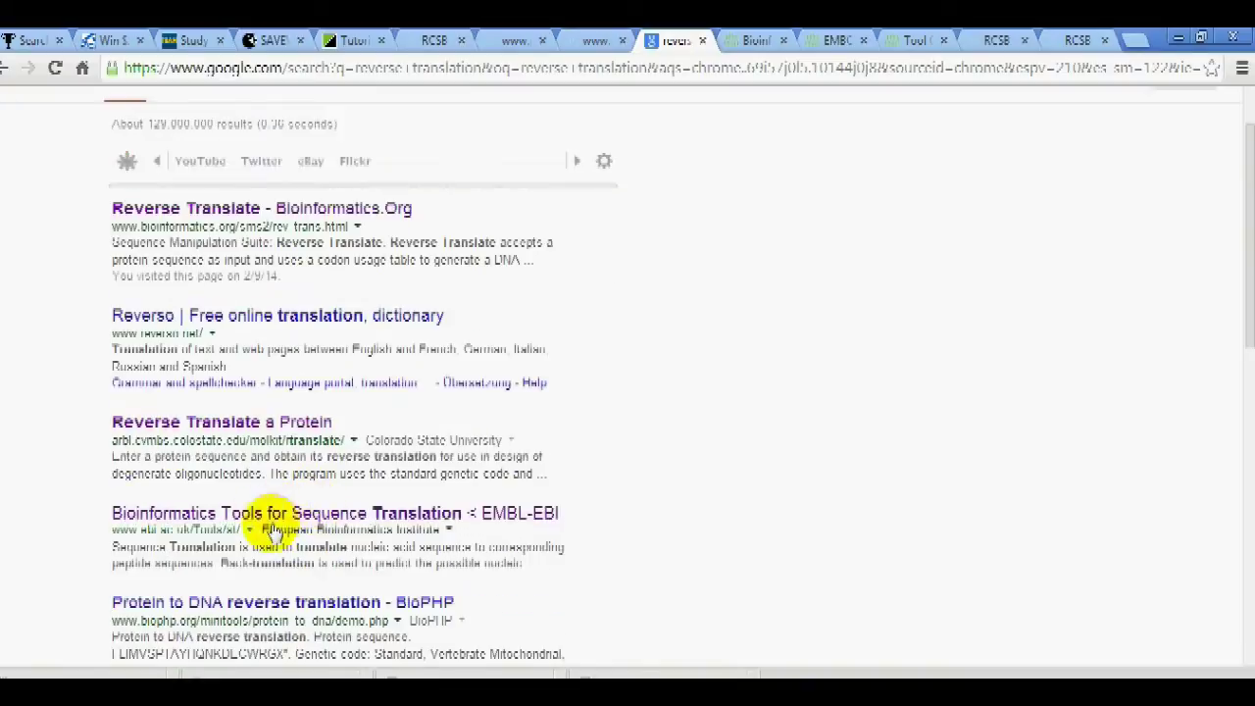
{"action": "left_click", "coordinate": [753, 41]}
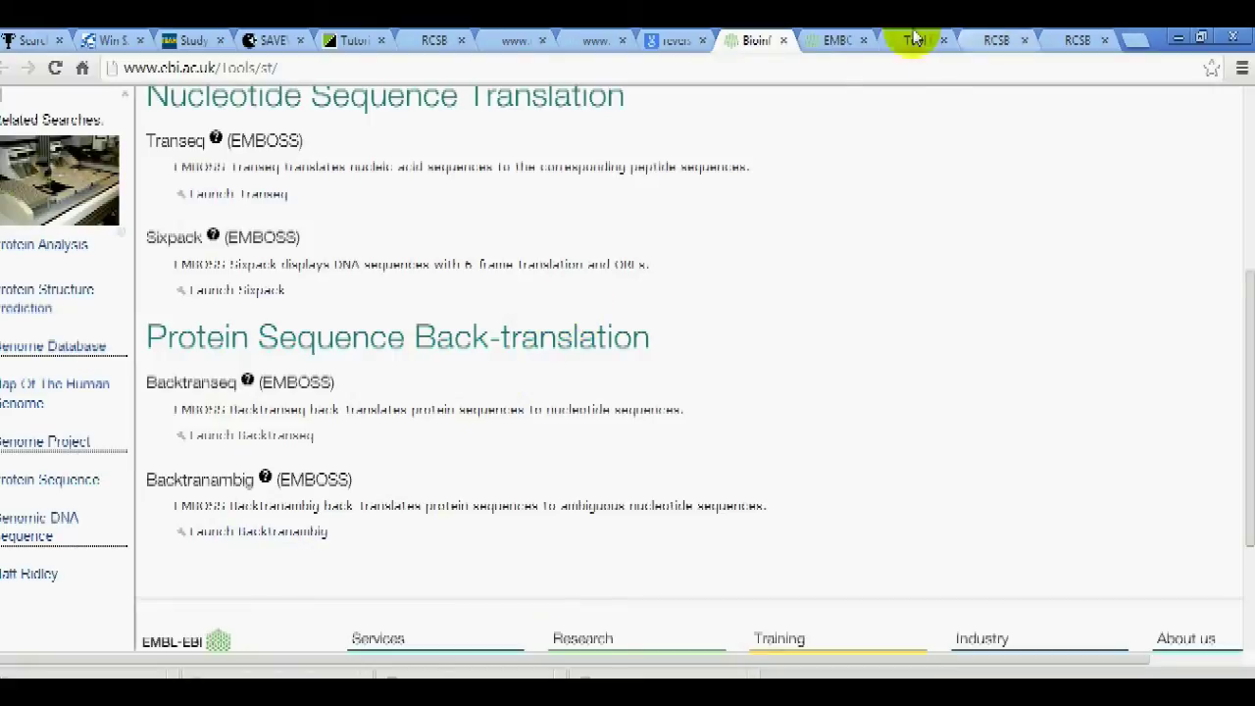
Step: Paste the copied 3BEQ chain A sequence into the EMBOSS Backtranseq input box
{"action": "left_click", "coordinate": [837, 40]}
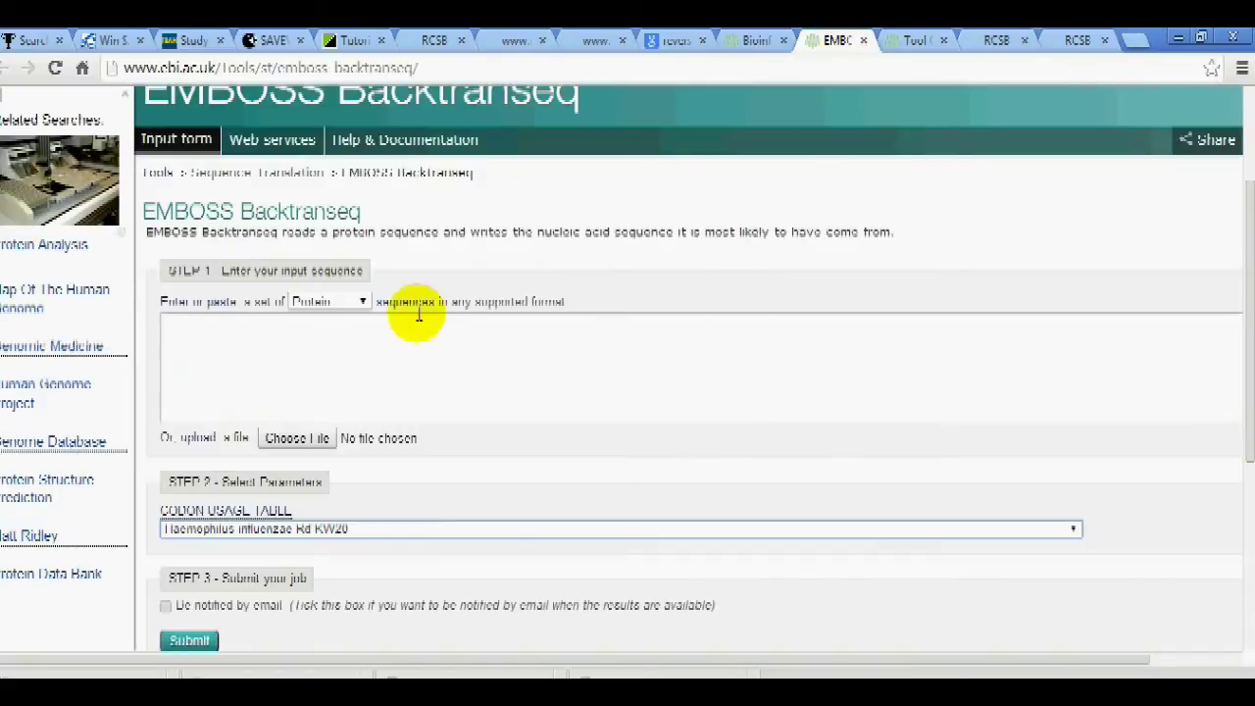
{"action": "right_click", "coordinate": [394, 345]}
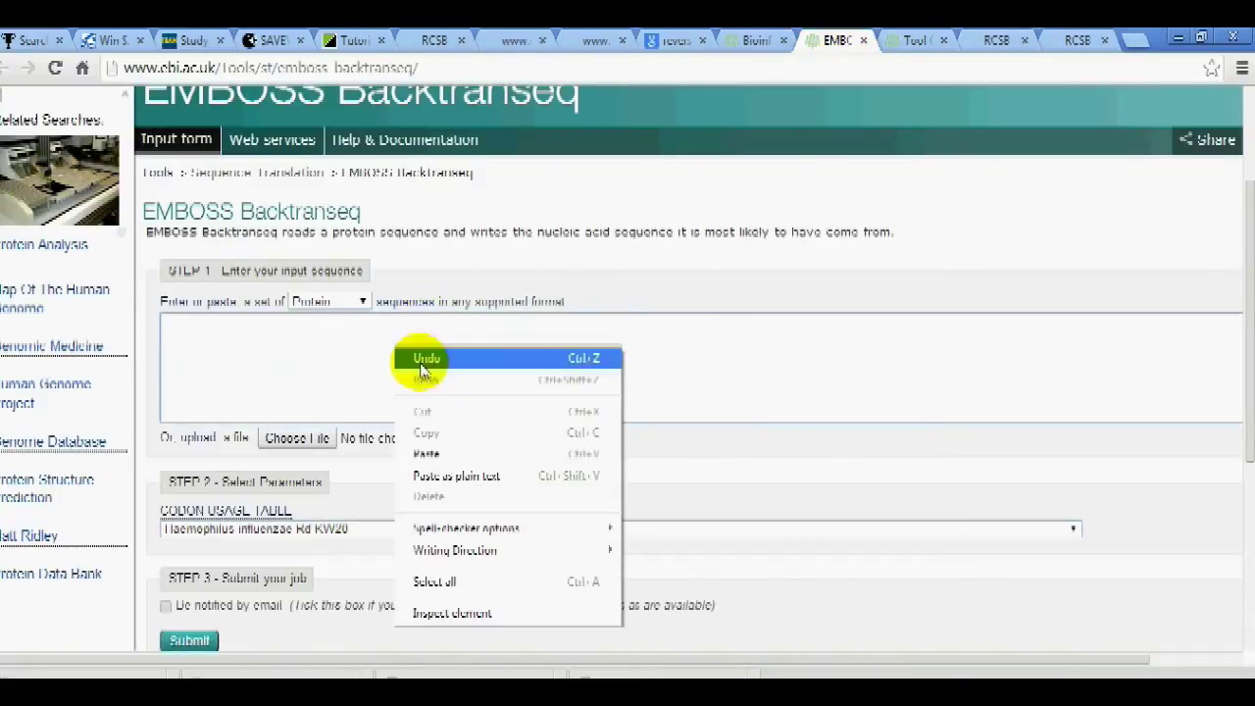
{"action": "left_click", "coordinate": [446, 461]}
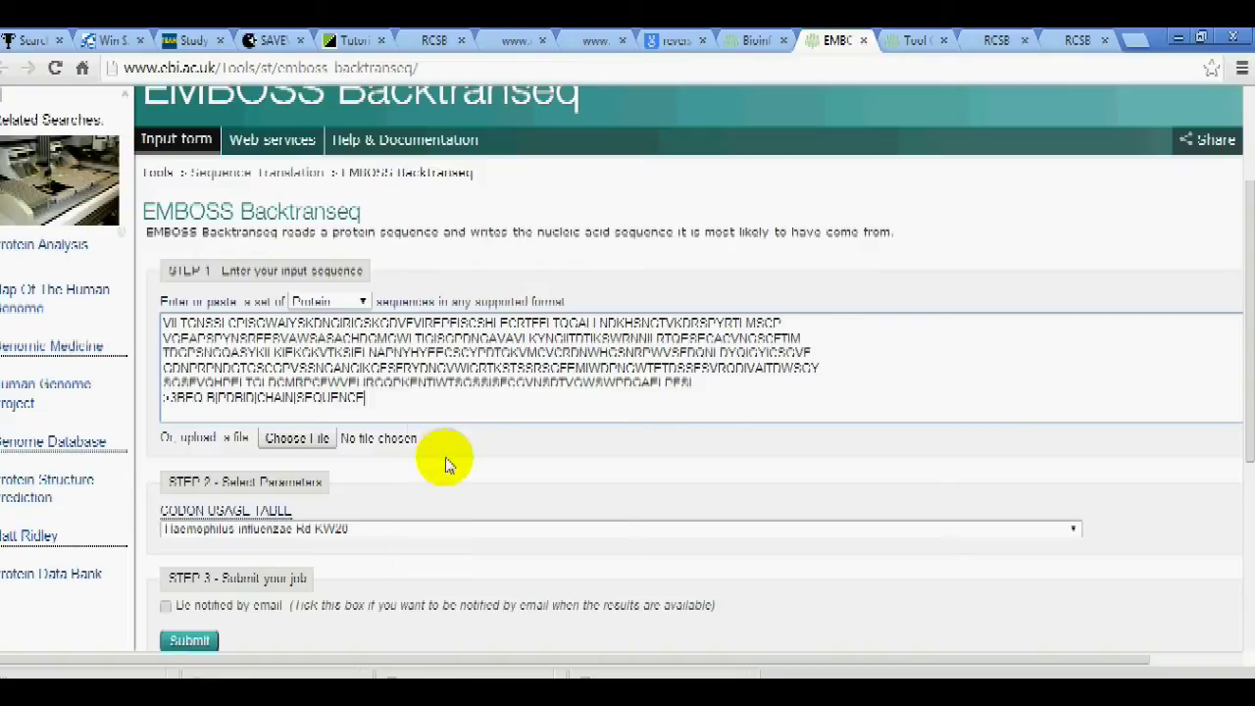
Step: Delete the line breaks so the pasted sequence becomes one continuous string
{"action": "left_click", "coordinate": [162, 398]}
{"action": "key", "text": "BackSpace"}
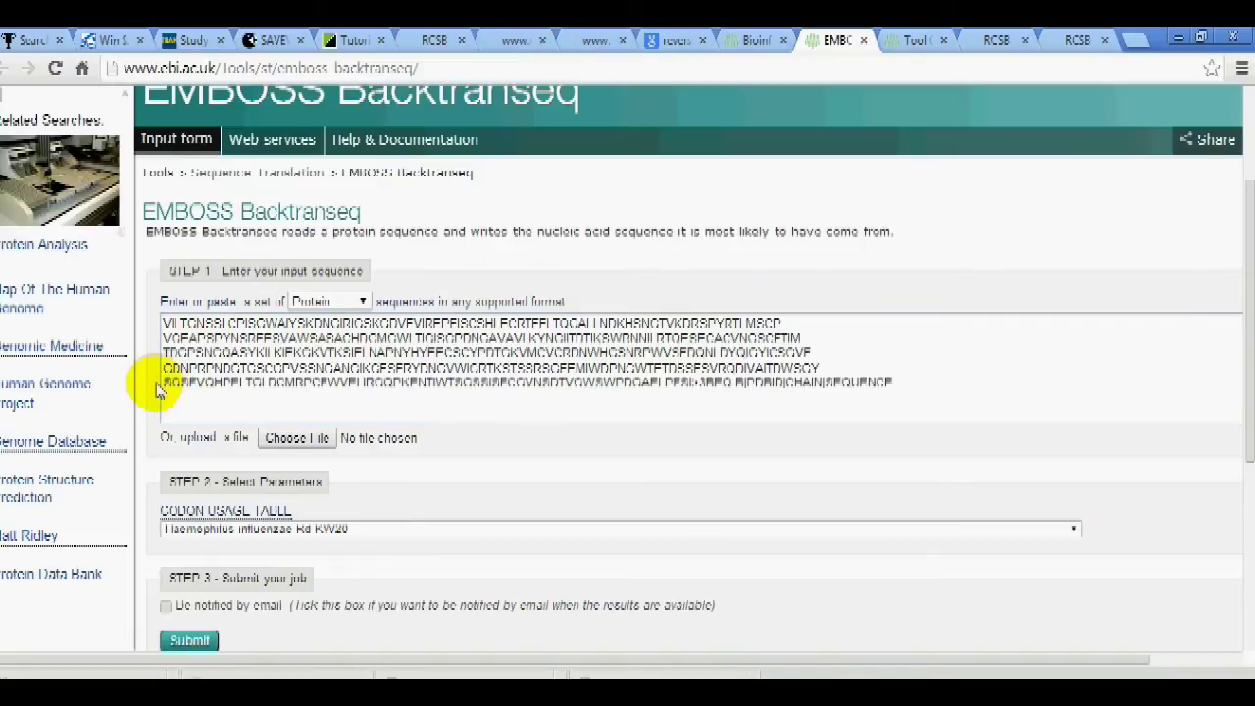
{"action": "left_click", "coordinate": [164, 384]}
{"action": "key", "text": "BackSpace"}
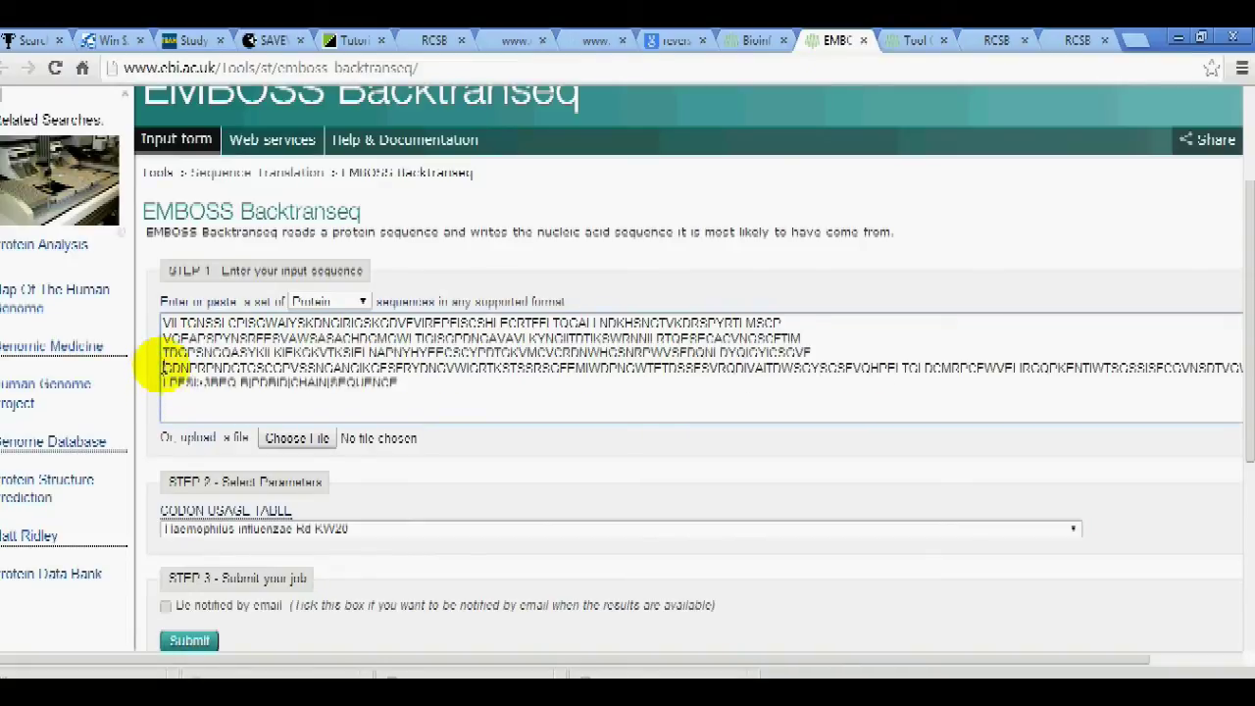
{"action": "key", "text": "BackSpace"}
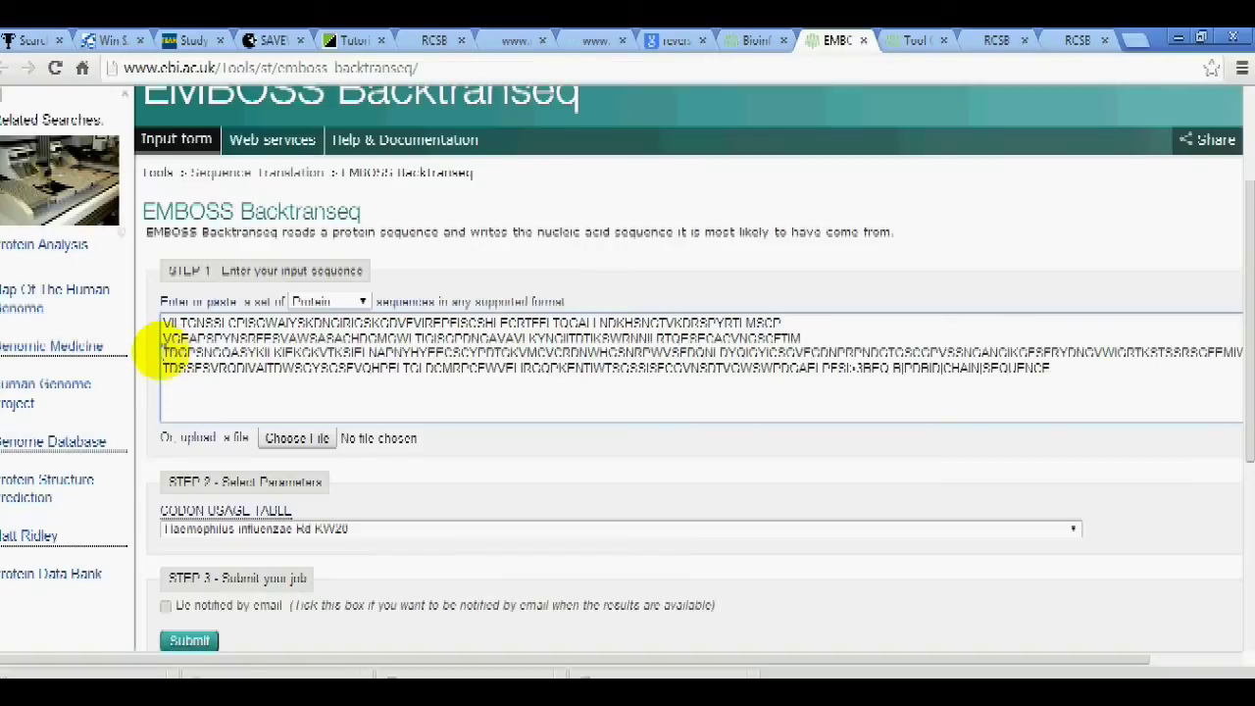
{"action": "left_click", "coordinate": [163, 352]}
{"action": "key", "text": "BackSpace"}
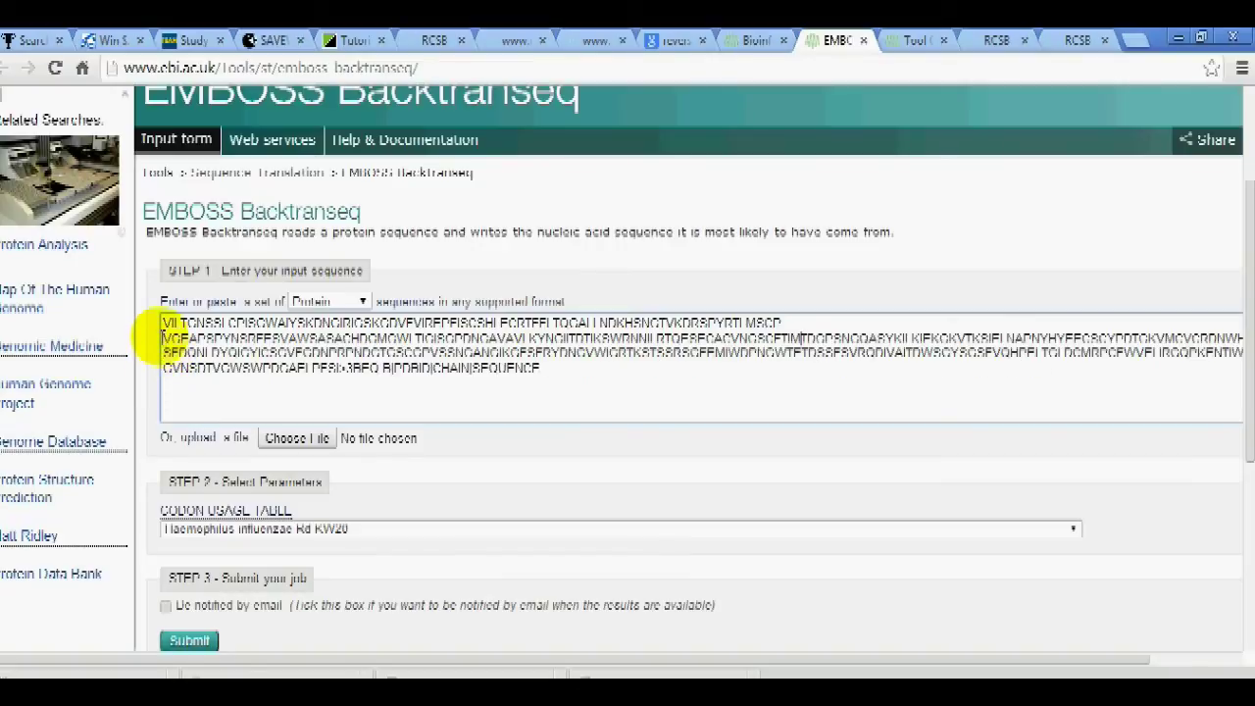
{"action": "left_click", "coordinate": [162, 337]}
{"action": "key", "text": "BackSpace"}
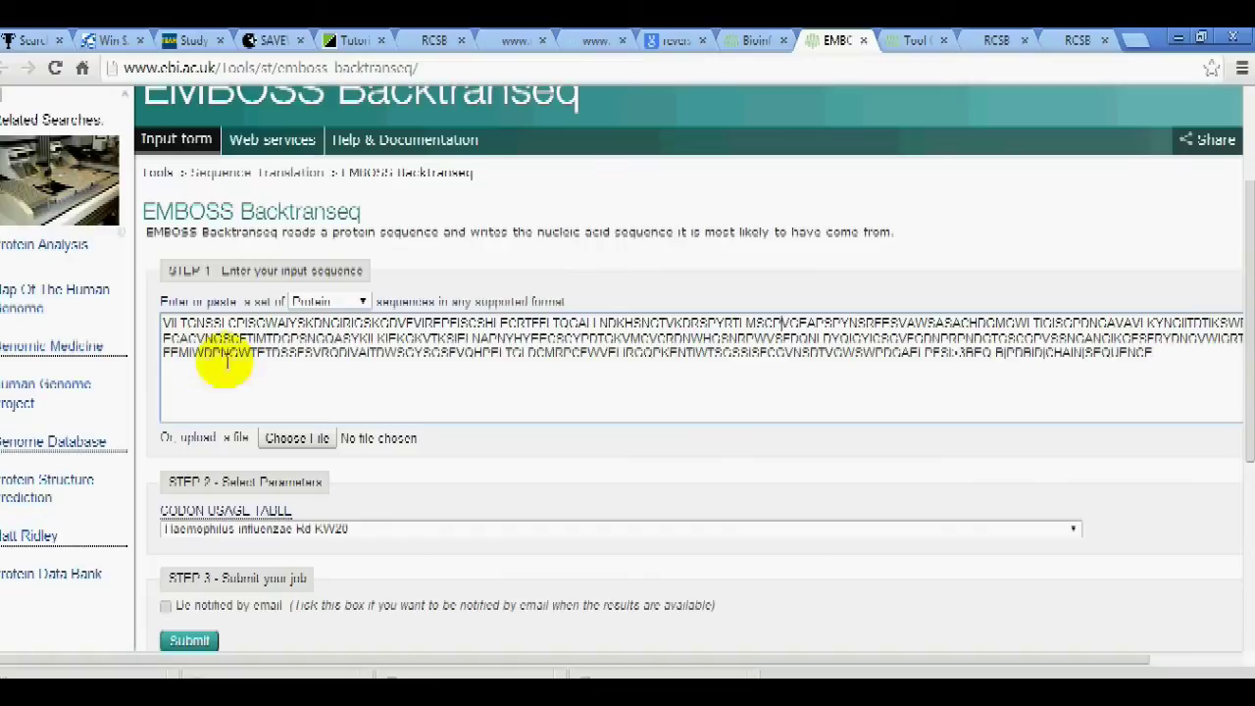
{"action": "scroll", "coordinate": [387, 401], "scroll_direction": "down", "scroll_amount": 2}
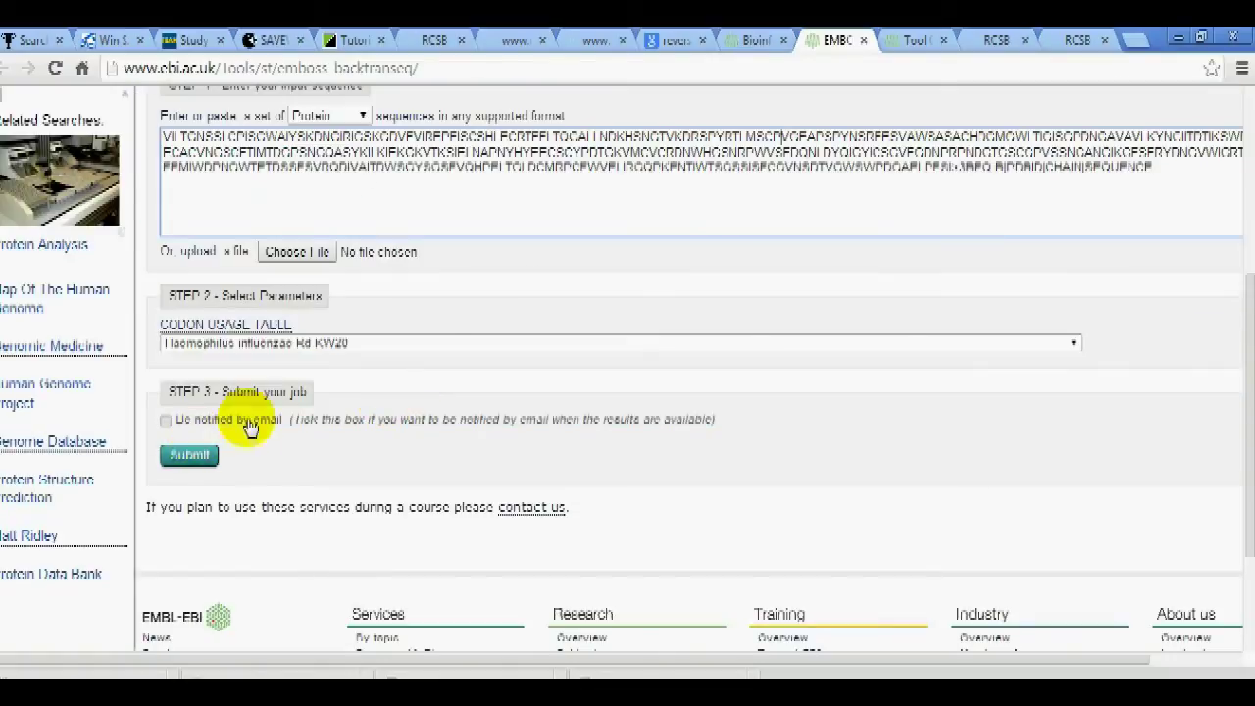
{"action": "left_click", "coordinate": [907, 39]}
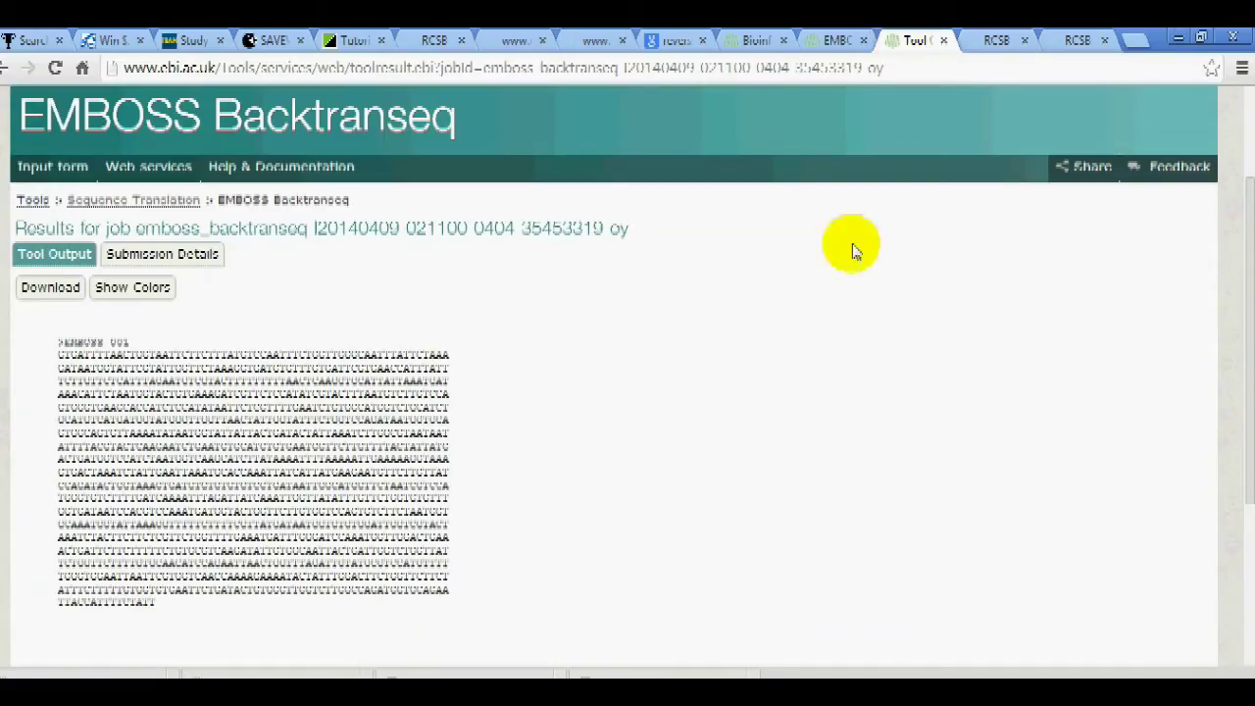
{"action": "scroll", "coordinate": [784, 274], "scroll_direction": "down", "scroll_amount": 2}
{"action": "left_click_drag", "start_coordinate": [399, 360], "coordinate": [48, 154]}
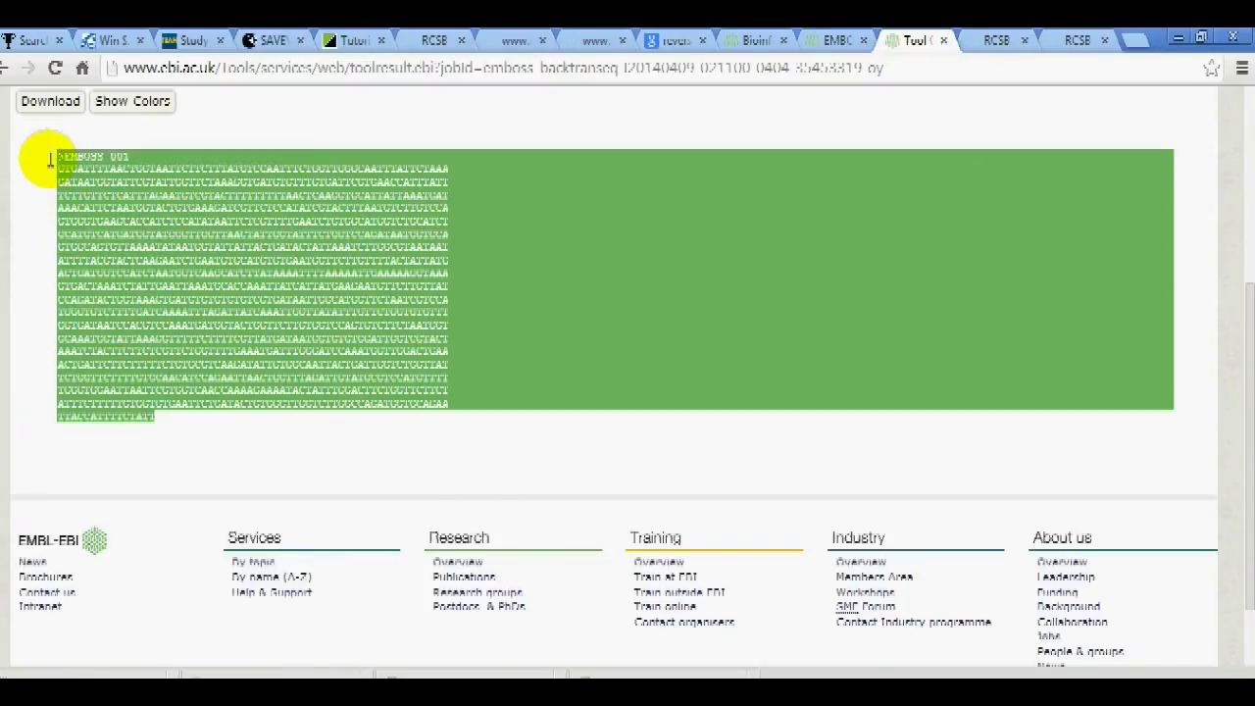
{"action": "left_click", "coordinate": [723, 349]}
{"action": "key", "text": "alt+Tab"}
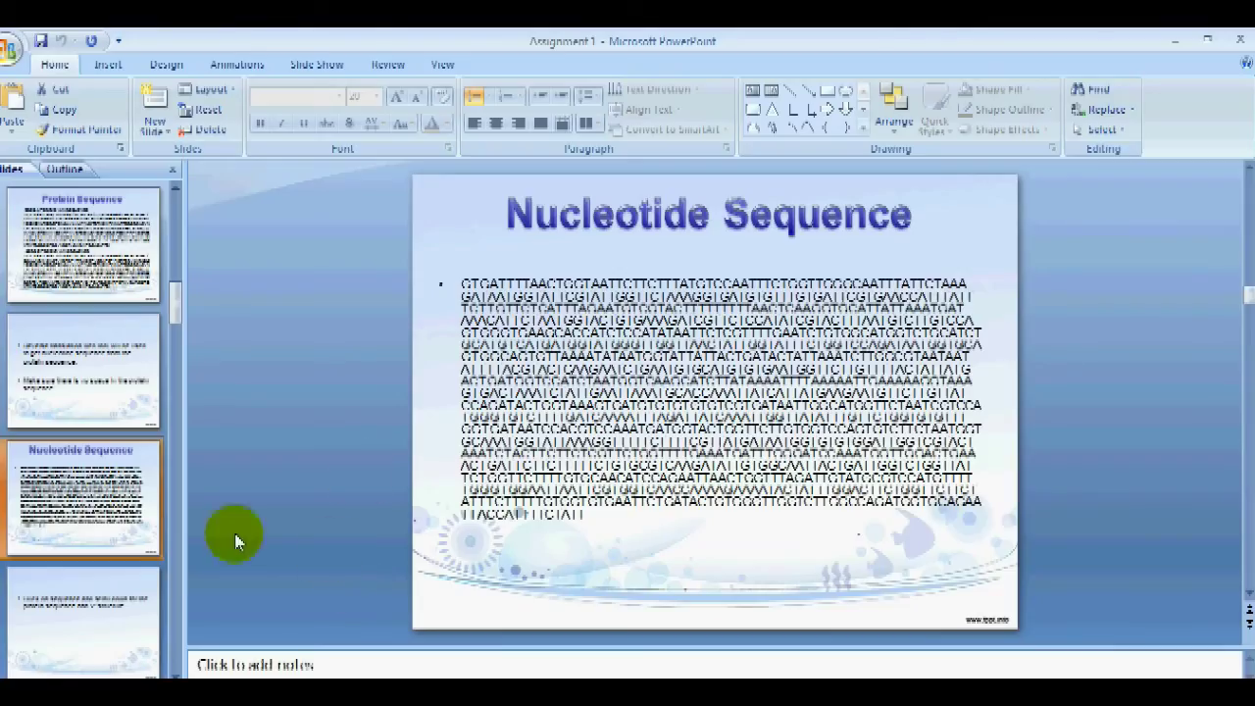
{"action": "scroll", "coordinate": [140, 530], "scroll_direction": "down", "scroll_amount": 2}
{"action": "left_click", "coordinate": [136, 527]}
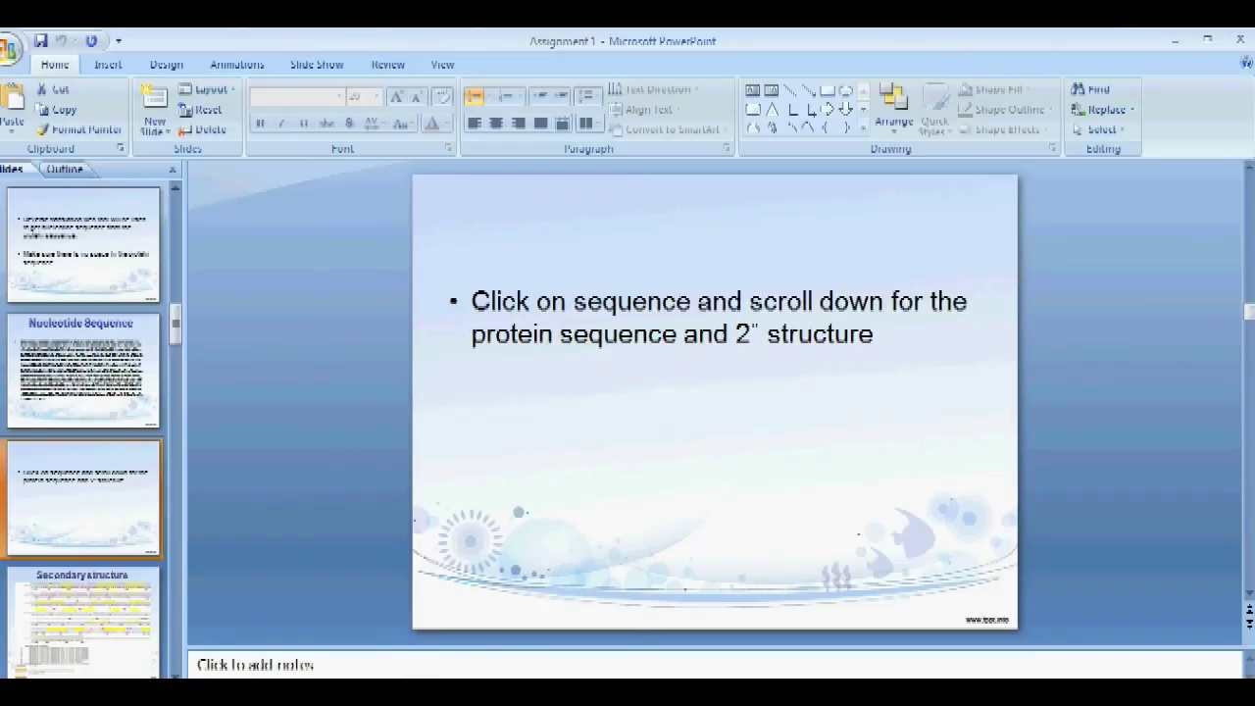
{"action": "key", "text": "alt+Tab"}
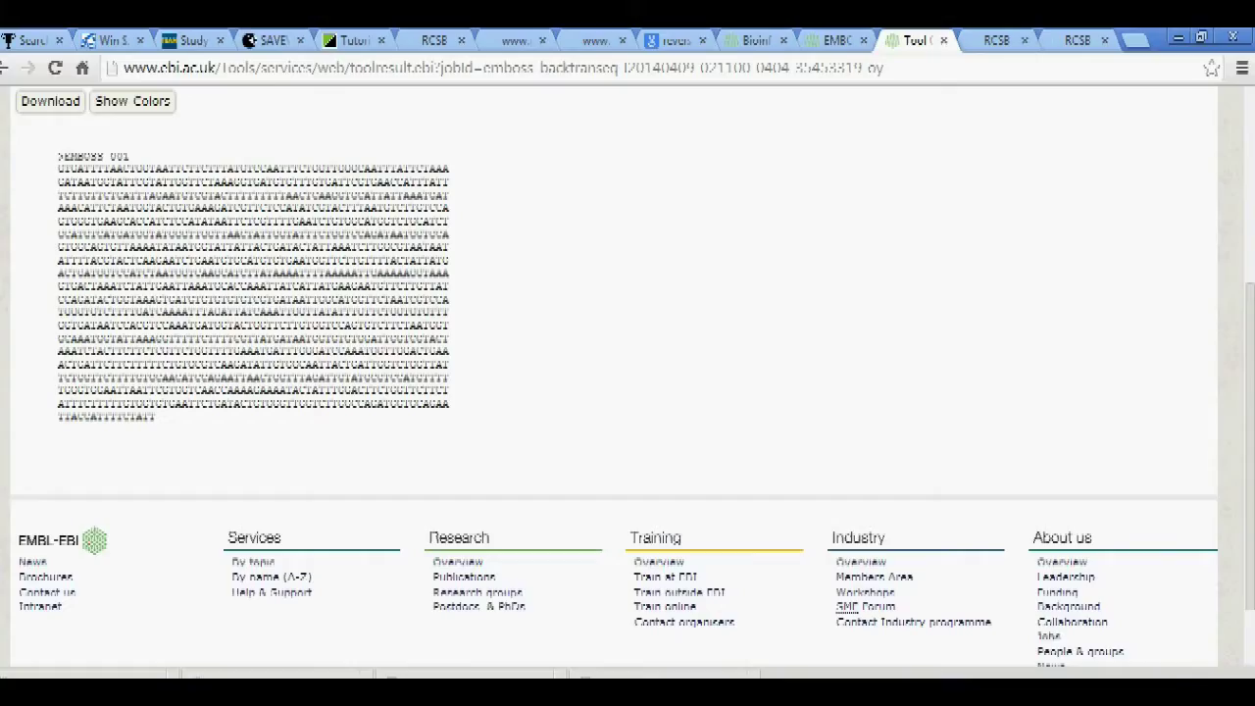
Step: Review 3BEQ chain A's DSSP secondary-structure graphics on the RCSB sequence page
{"action": "left_click", "coordinate": [449, 39]}
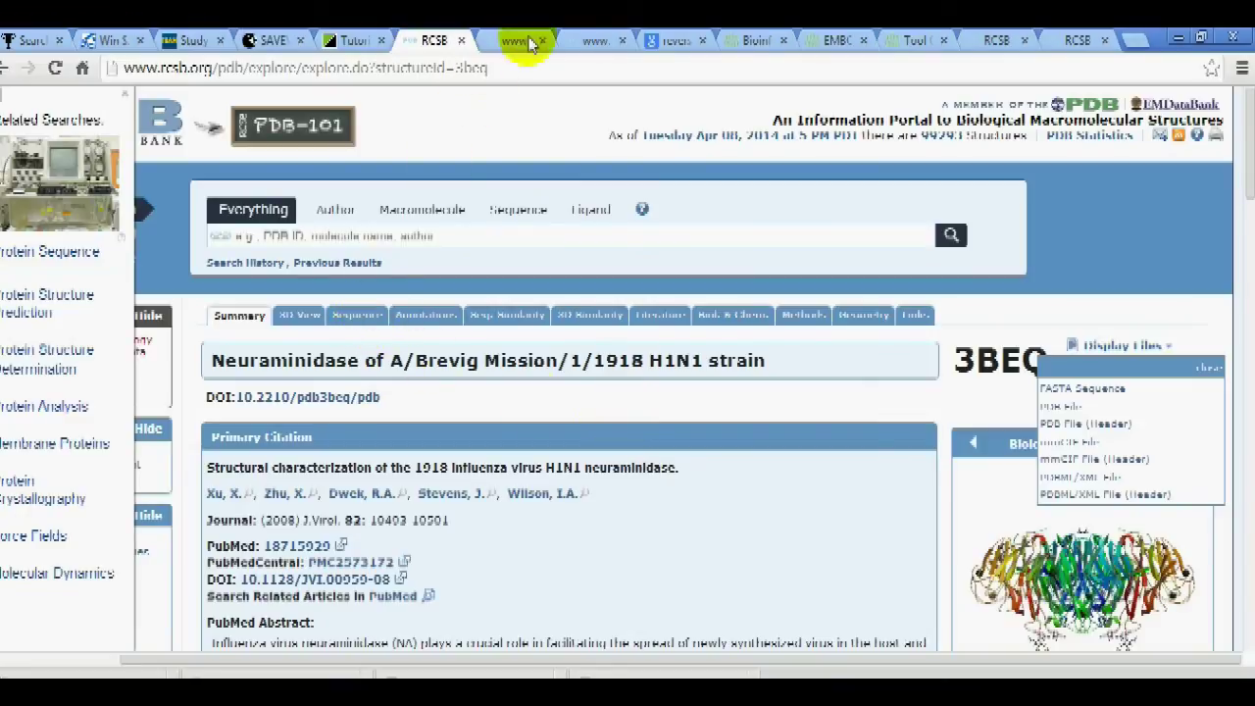
{"action": "left_click", "coordinate": [596, 39]}
{"action": "left_click", "coordinate": [671, 40]}
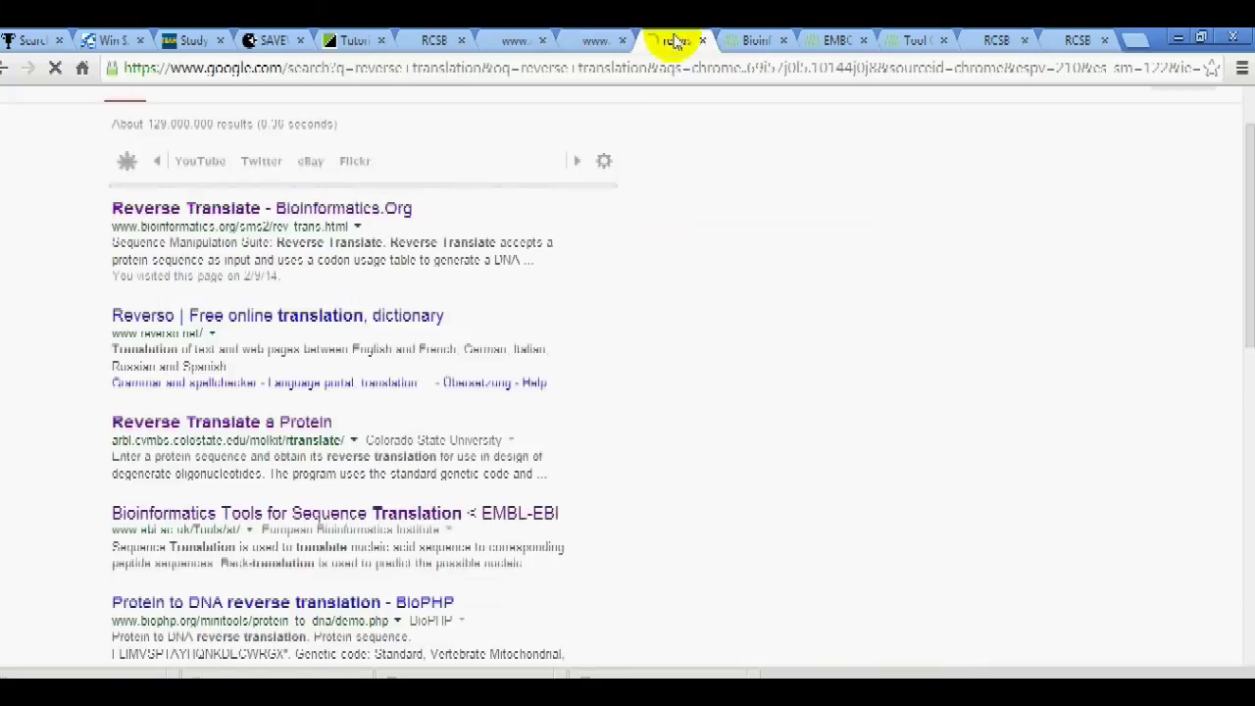
{"action": "left_click", "coordinate": [996, 40]}
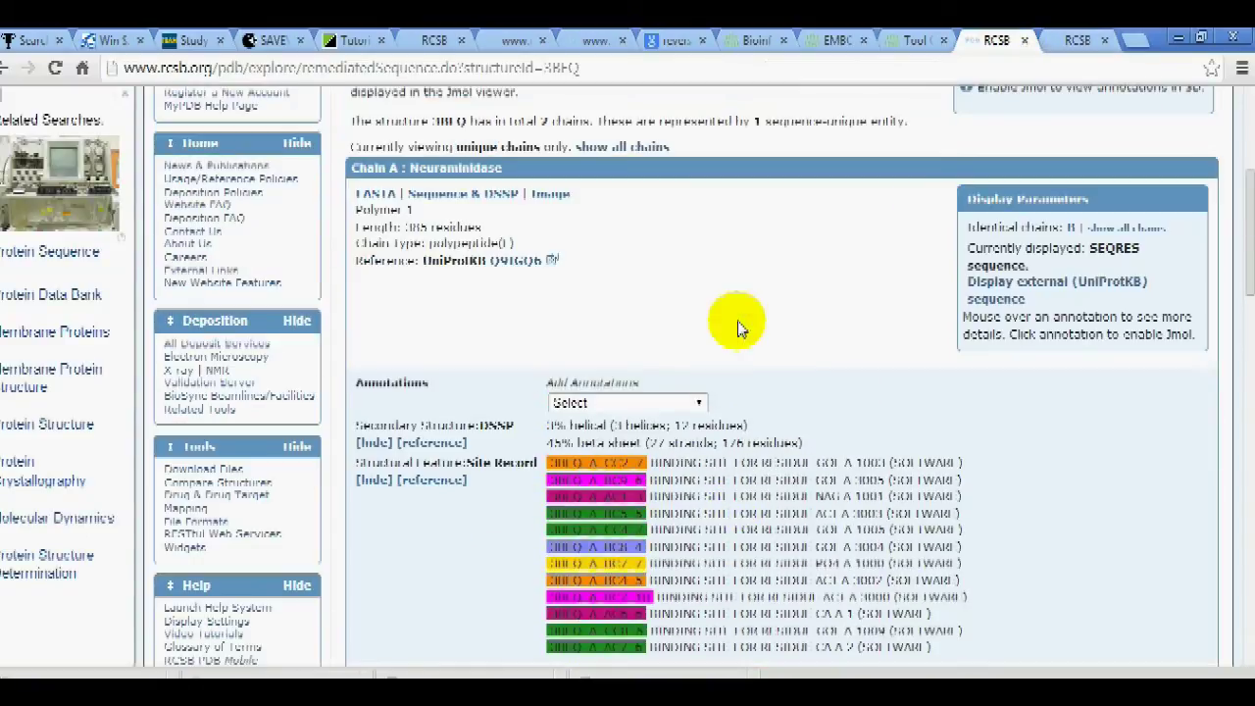
{"action": "scroll", "coordinate": [701, 356], "scroll_direction": "up", "scroll_amount": 4}
{"action": "scroll", "coordinate": [681, 339], "scroll_direction": "down", "scroll_amount": 7}
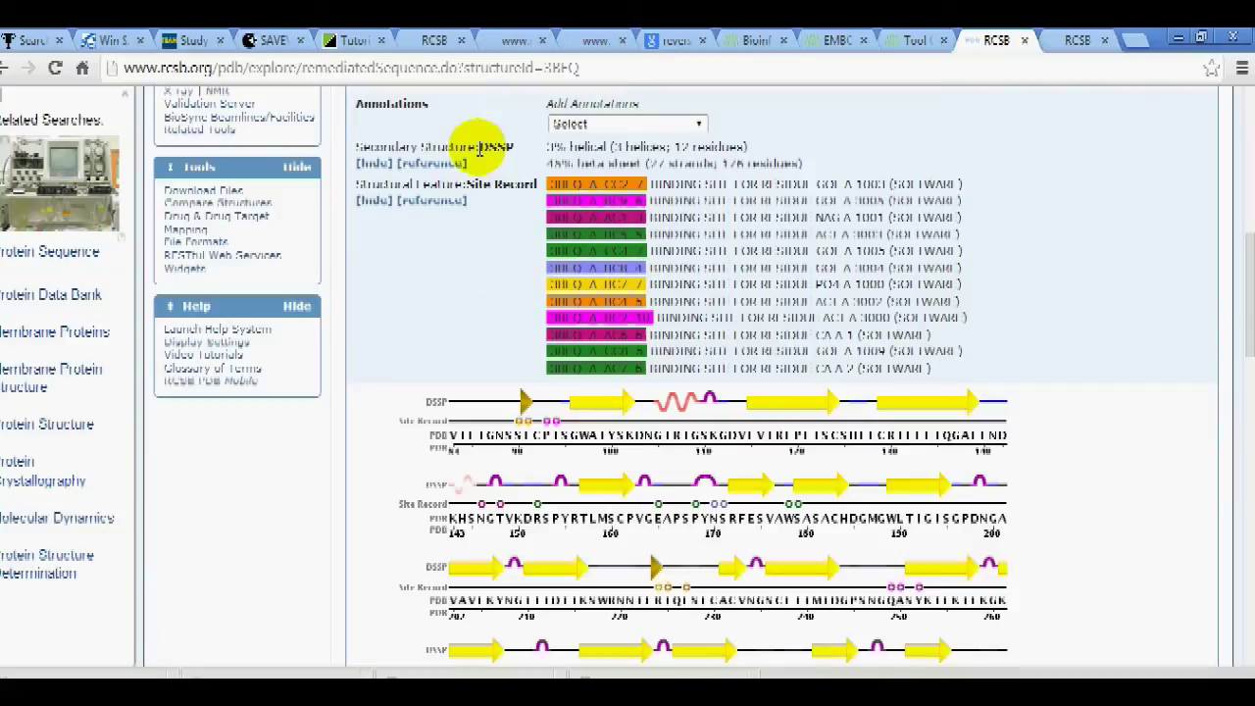
{"action": "left_click_drag", "start_coordinate": [480, 147], "coordinate": [512, 146]}
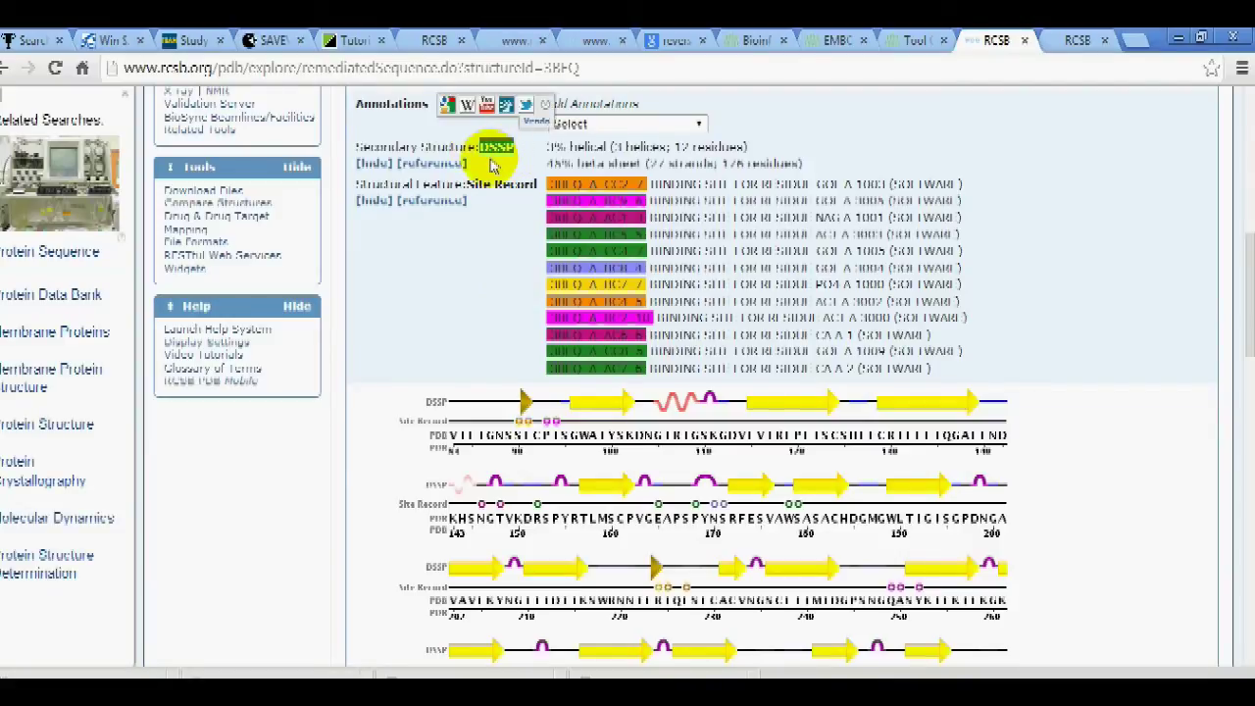
{"action": "left_click", "coordinate": [493, 165]}
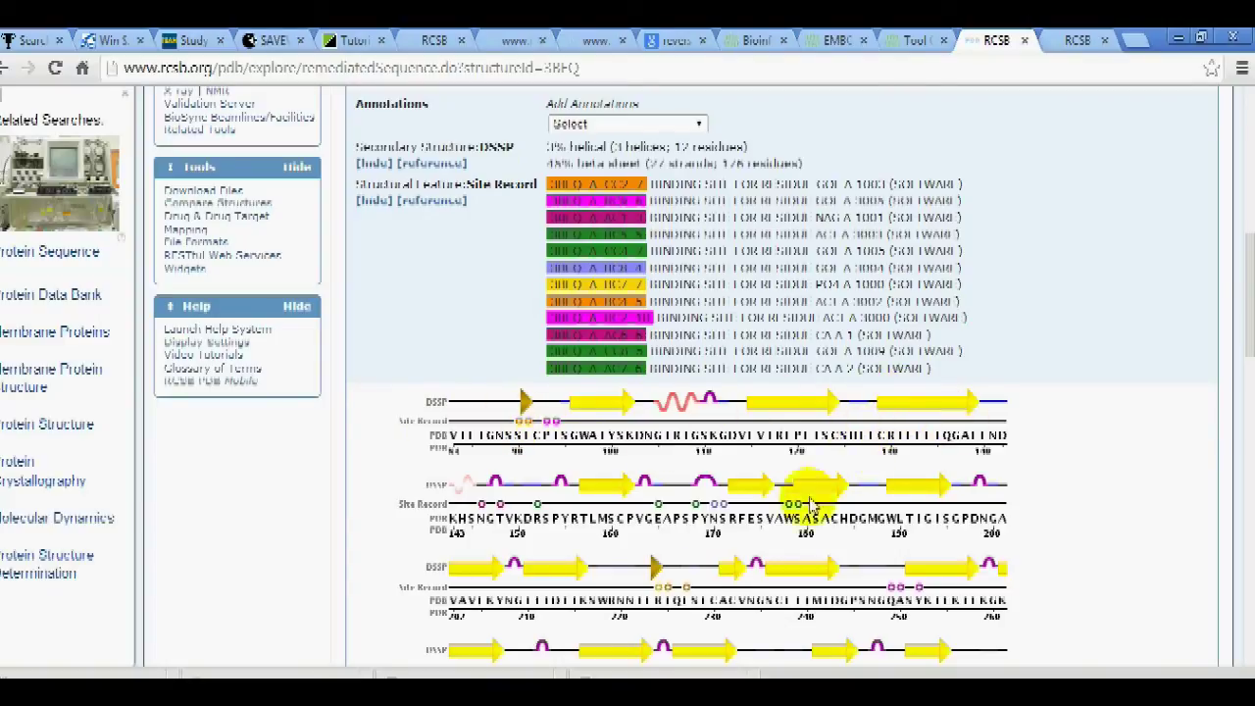
{"action": "left_click", "coordinate": [588, 675]}
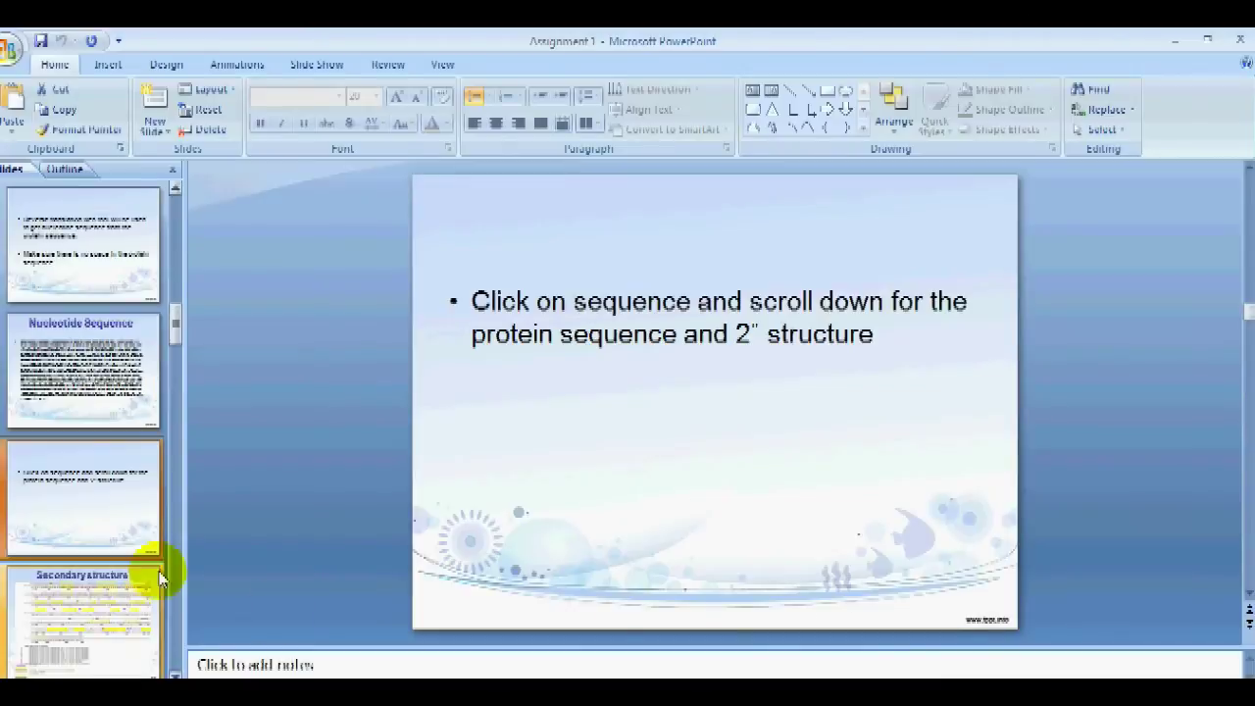
Step: Show the Secondary structure slide and scroll on to the following slide
{"action": "left_click", "coordinate": [138, 578]}
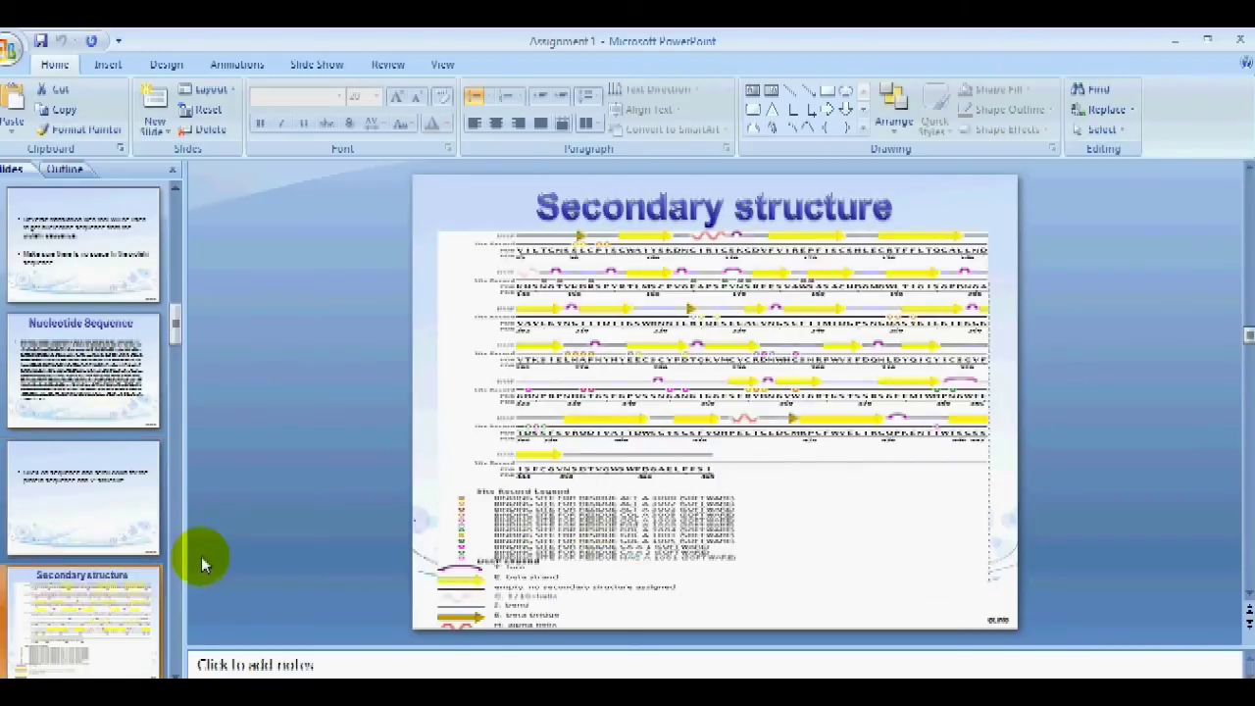
{"action": "scroll", "coordinate": [201, 556], "scroll_direction": "down", "scroll_amount": 1}
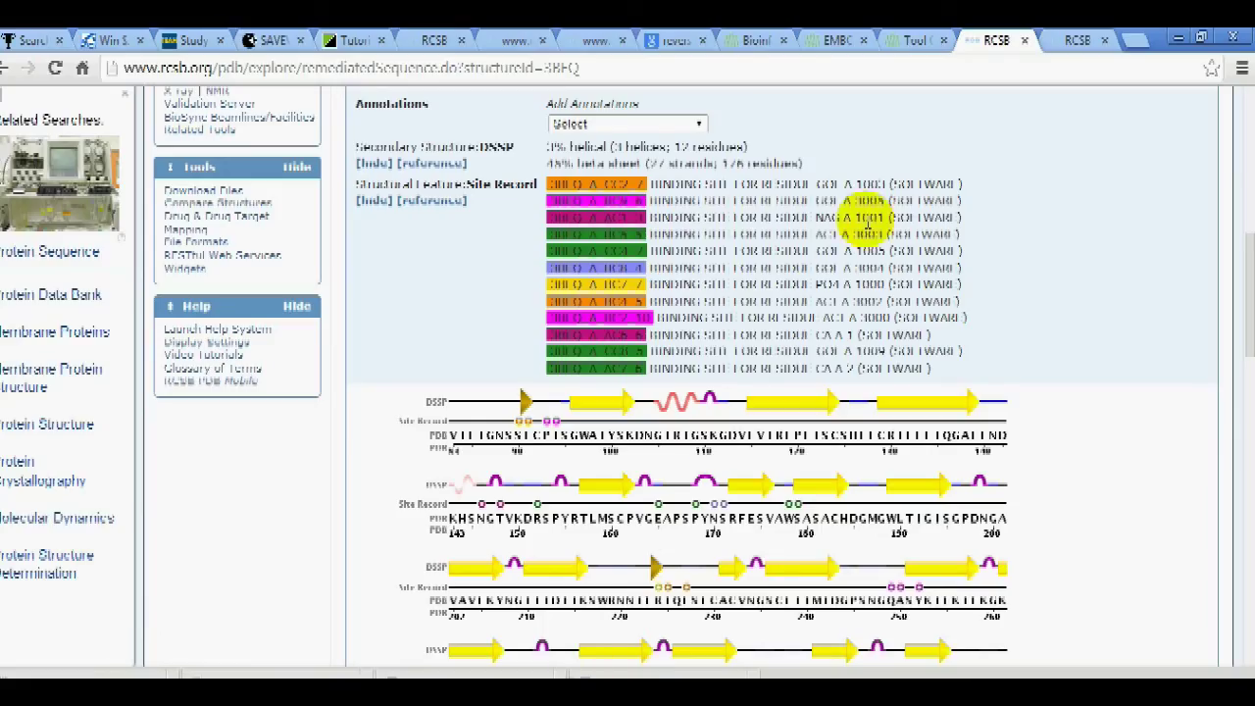
Step: Show the 3BEQ tetramer in RCSB's 3D View and rotate the model to a new orientation
{"action": "scroll", "coordinate": [1042, 265], "scroll_direction": "up", "scroll_amount": 7}
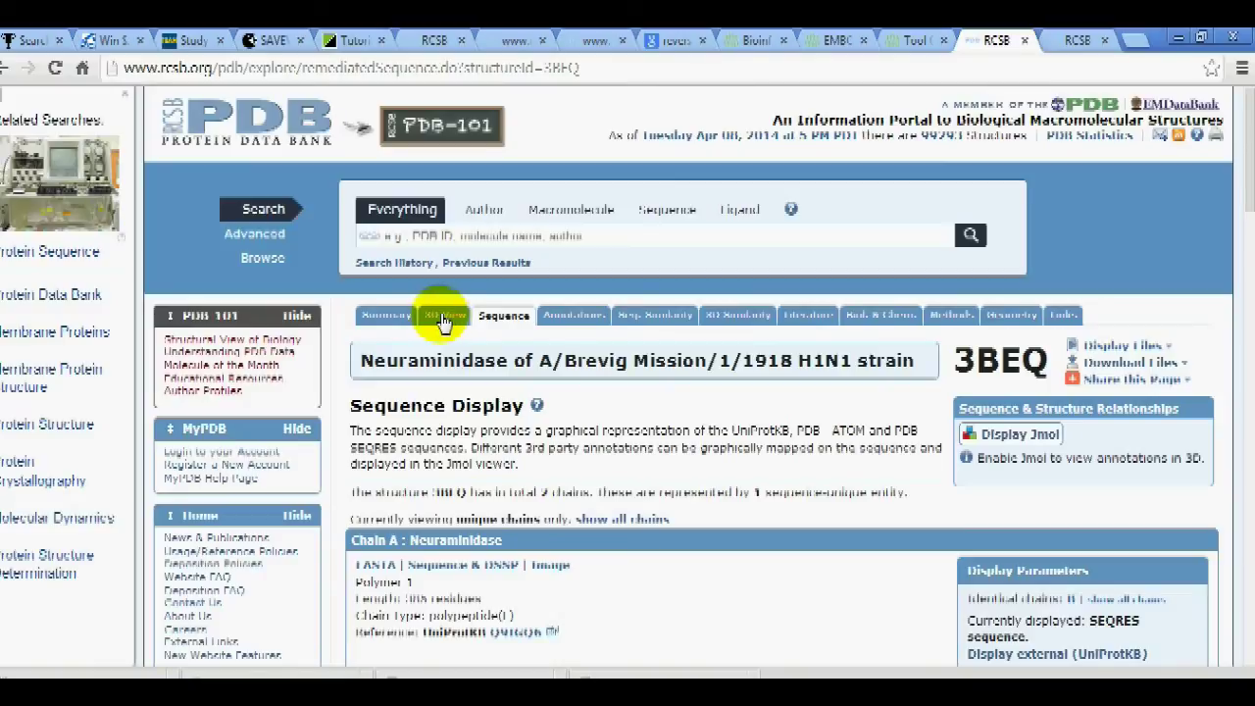
{"action": "left_click", "coordinate": [1065, 40]}
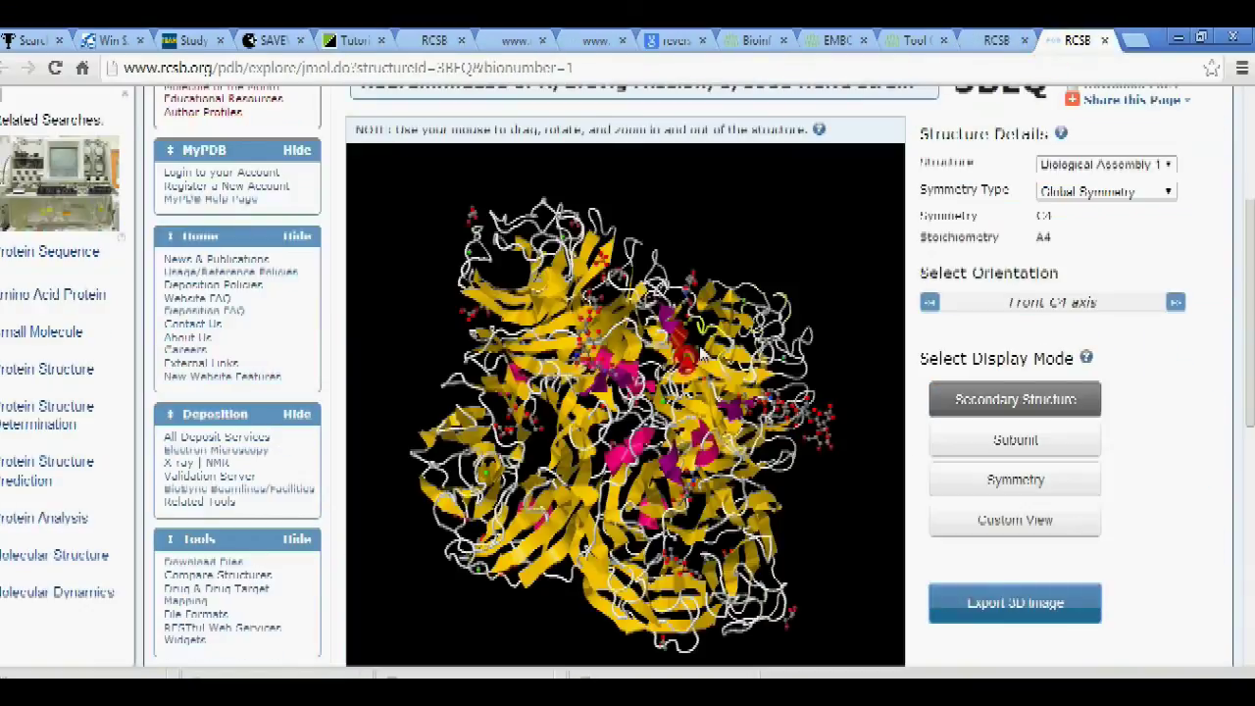
{"action": "left_click_drag", "start_coordinate": [586, 296], "coordinate": [760, 579]}
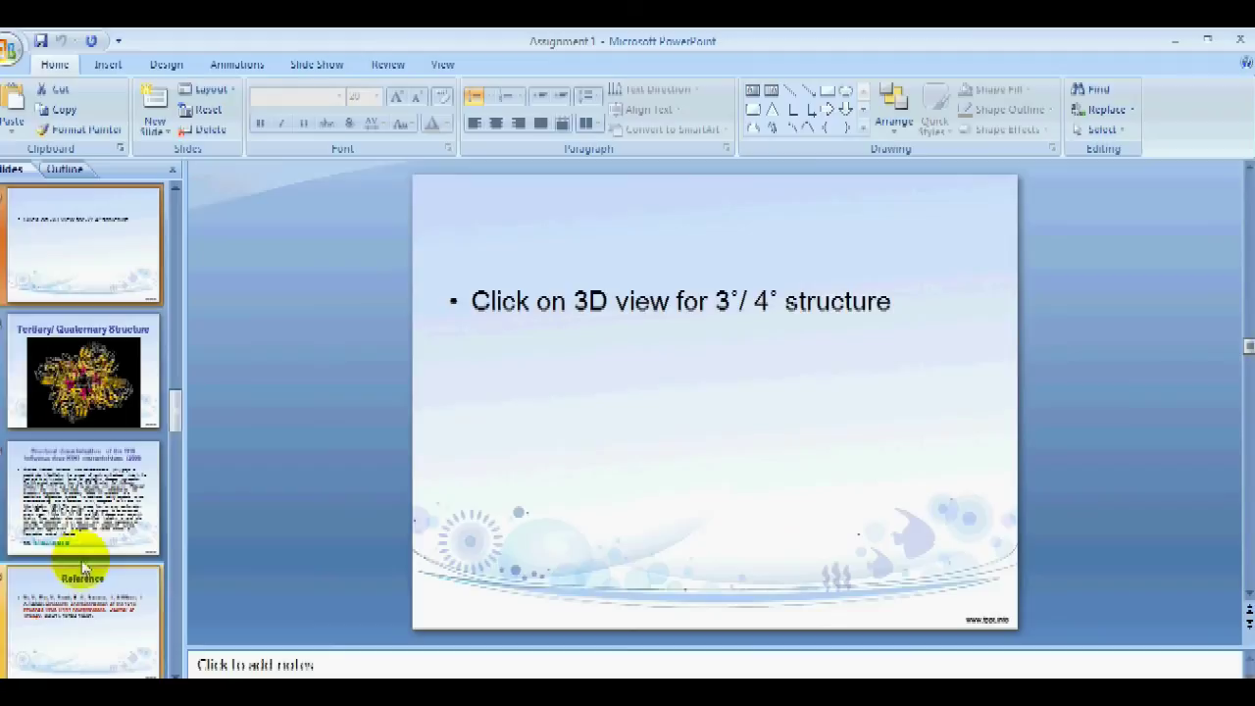
Step: Display the Tertiary/Quaternary Structure slide, then the neuraminidase abstract slide
{"action": "left_click", "coordinate": [71, 393]}
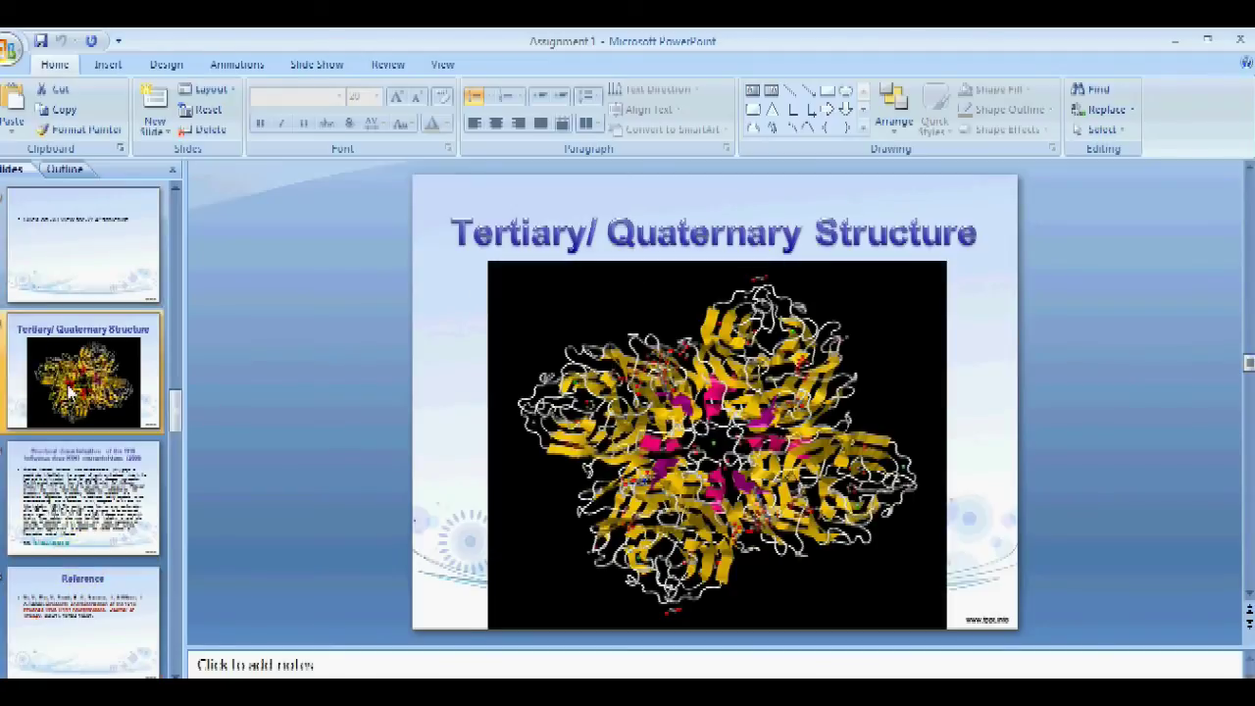
{"action": "left_click", "coordinate": [83, 508]}
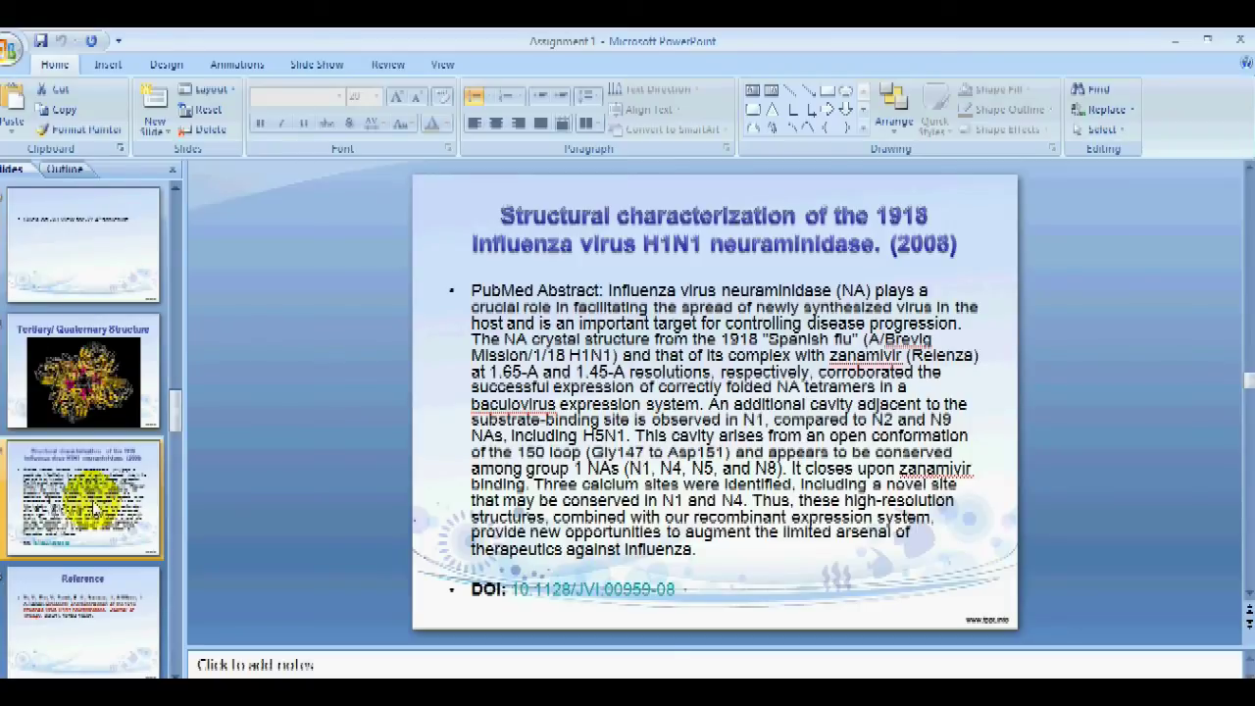
Step: Go to the Reference slide and page ahead two slides to Computer Aided Drug Design
{"action": "left_click", "coordinate": [130, 591]}
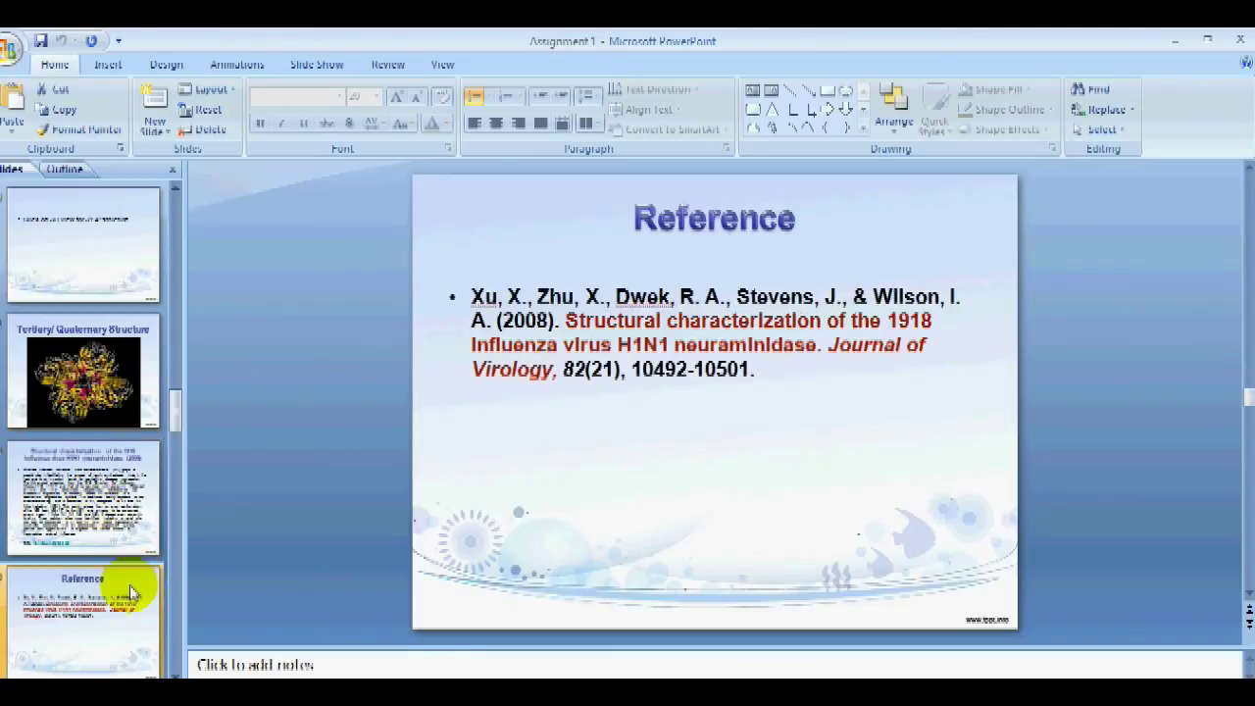
{"action": "key", "text": "Page_Down"}
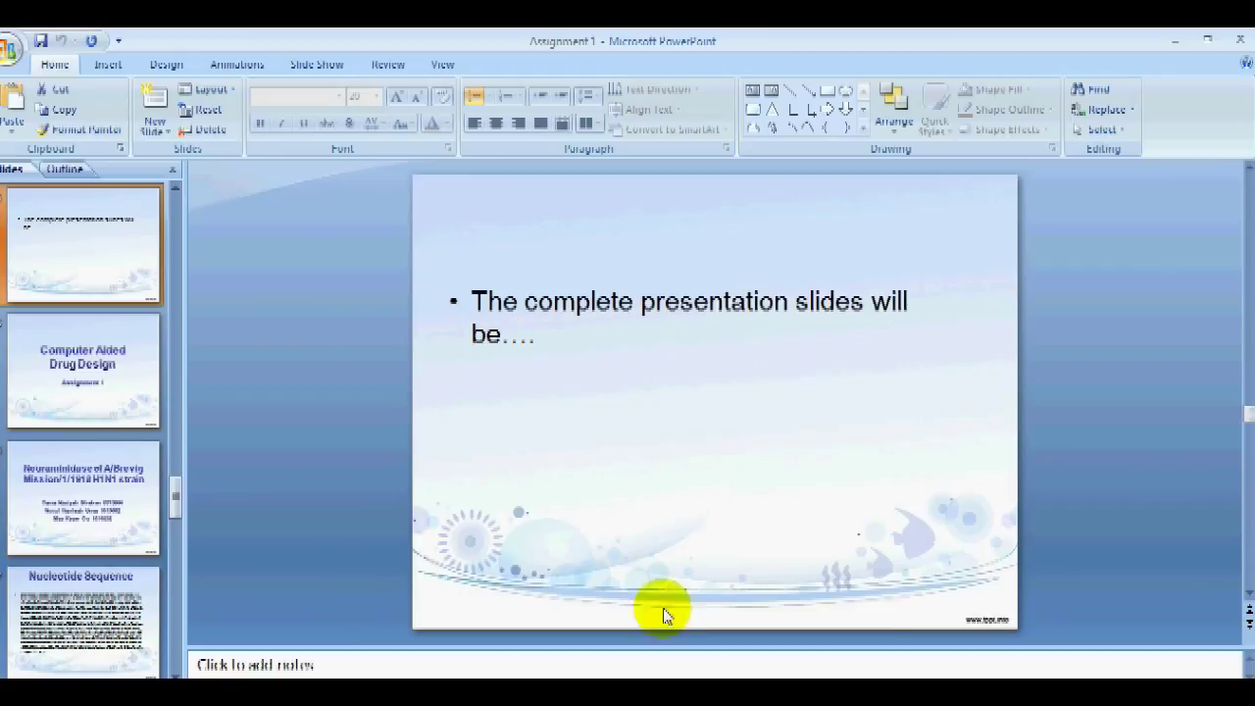
{"action": "key", "text": "Page_Down"}
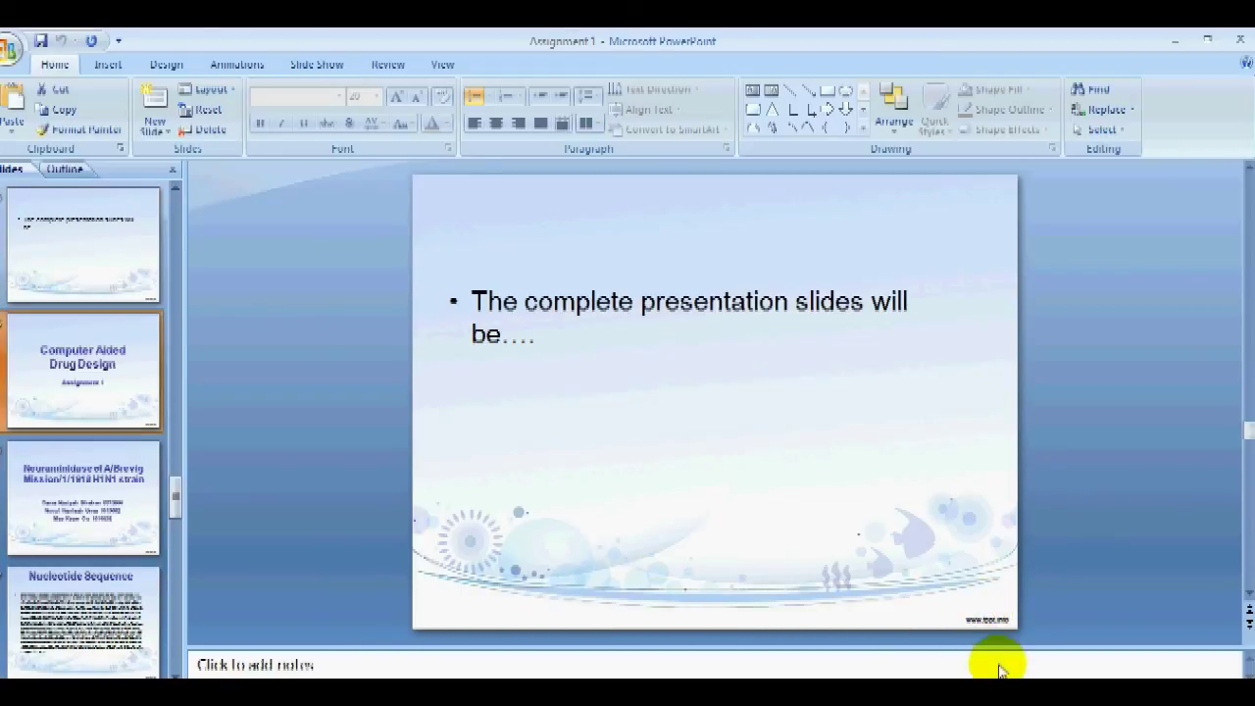